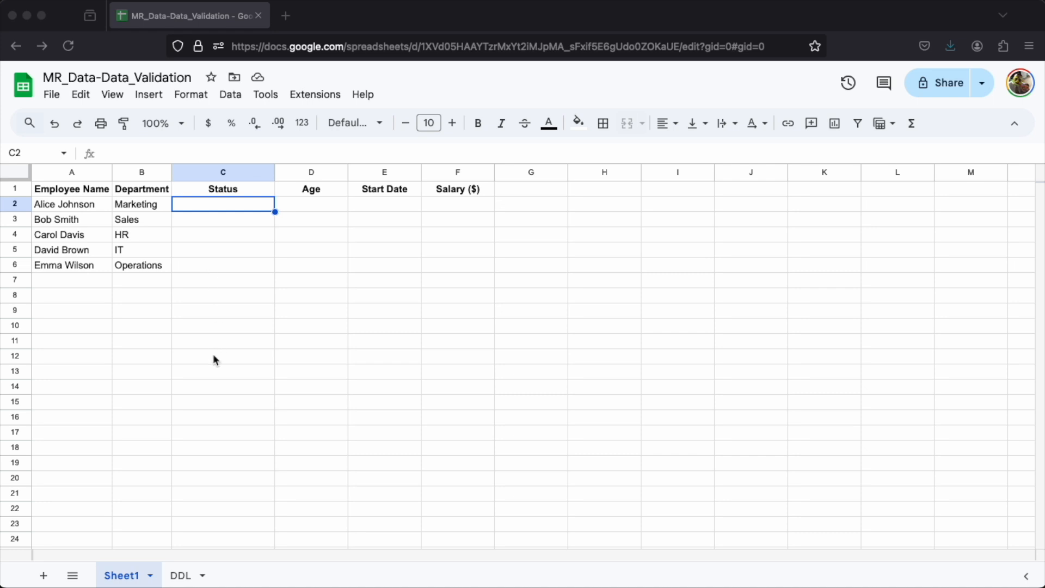
Step: Insert a dropdown in cells C2:C10 of the Status column
left_click(220, 331)
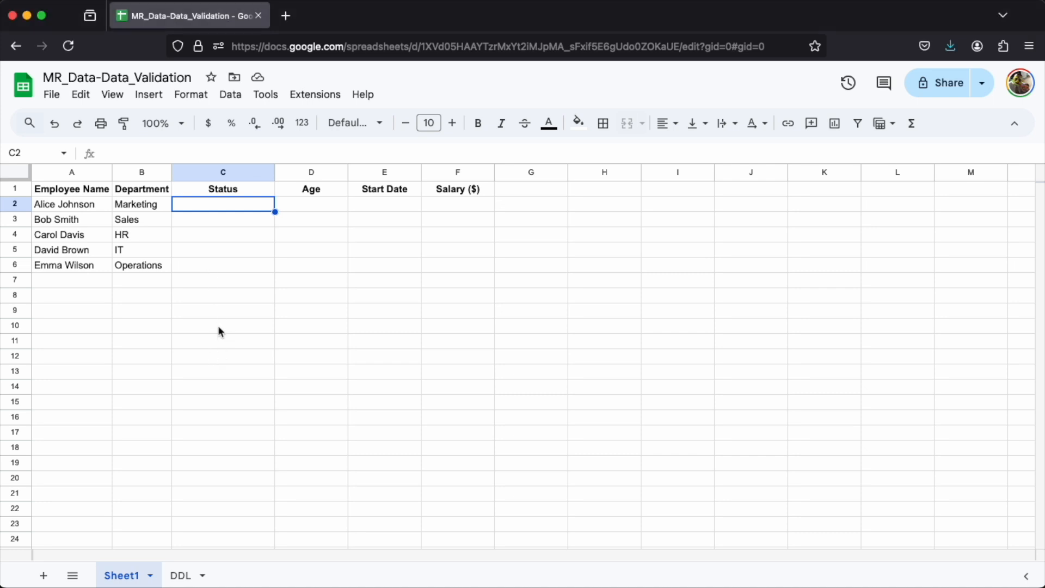
left_click(219, 326, "shift")
right_click(237, 209)
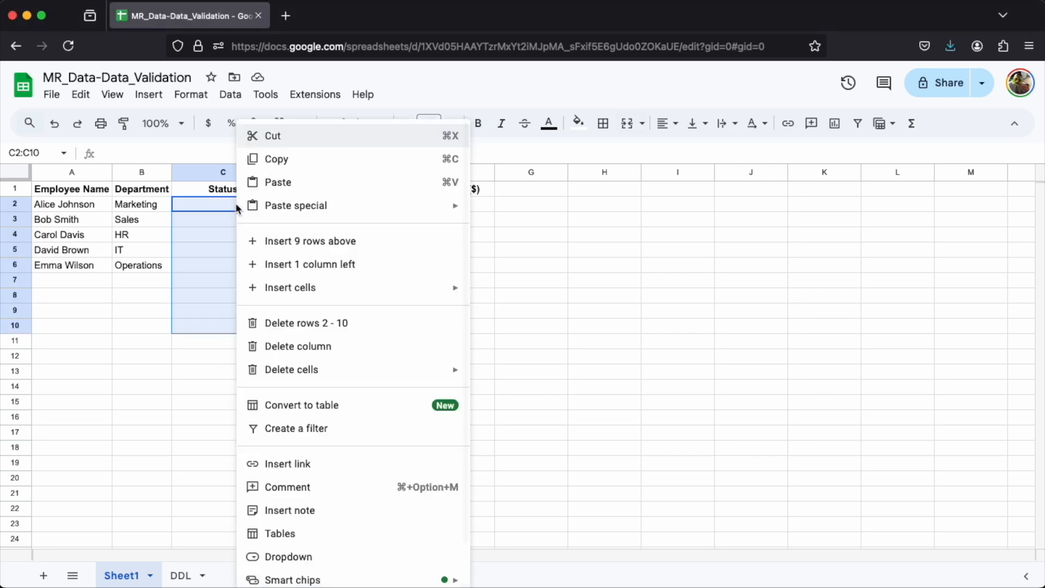
left_click(305, 558)
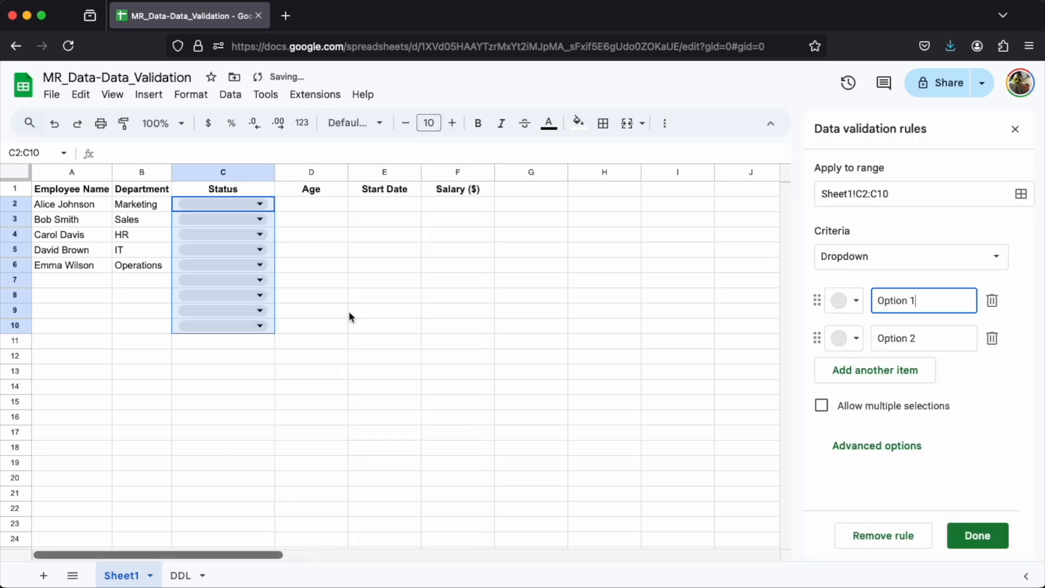
Step: Name the two dropdown options Active and Inactive and save the validation rule
left_click_drag(928, 304, 819, 295)
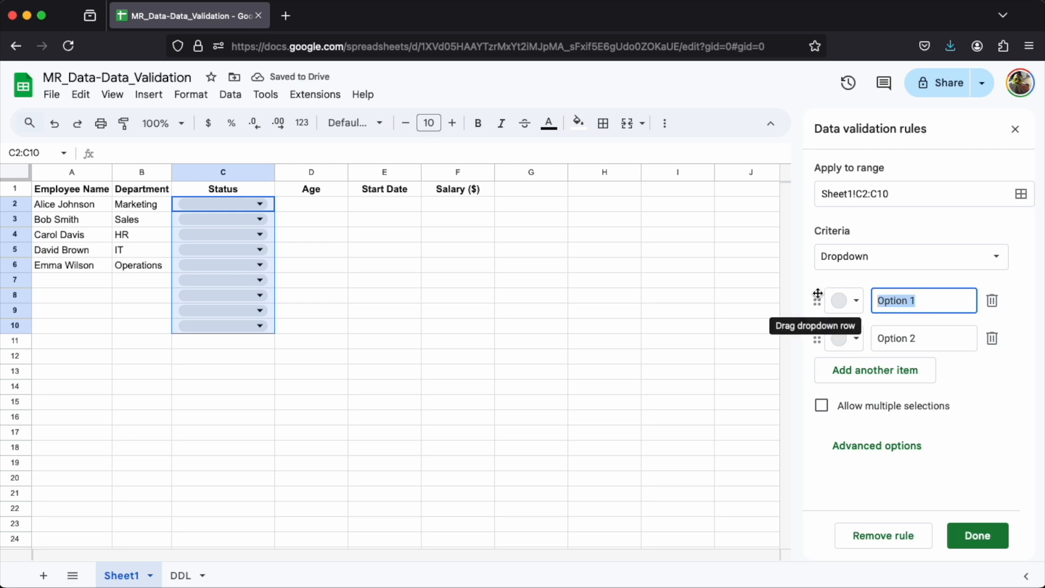
type("Active")
key("Tab")
key("Tab")
key("Tab")
key("Tab")
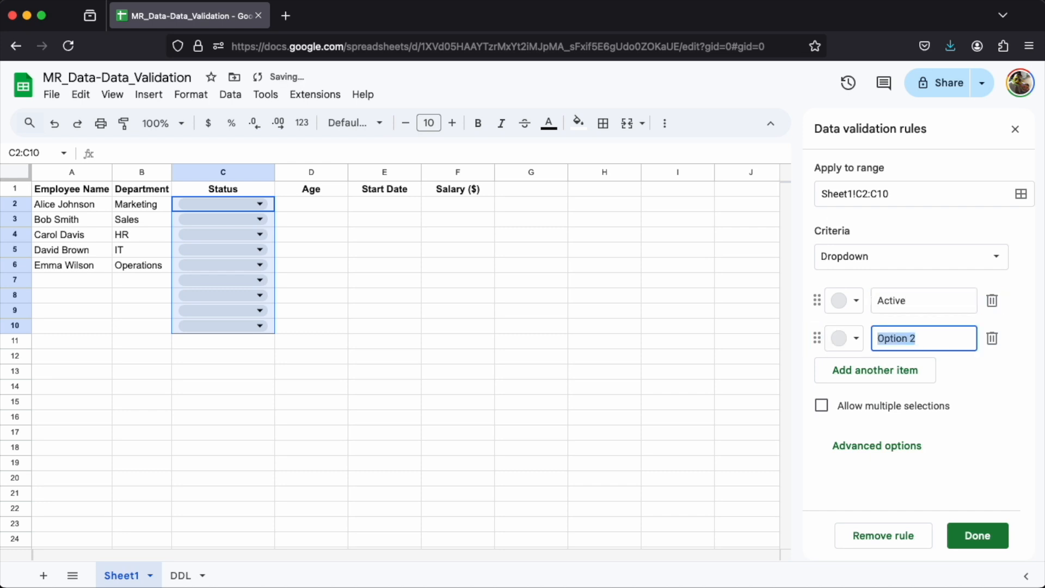
type("Inactive")
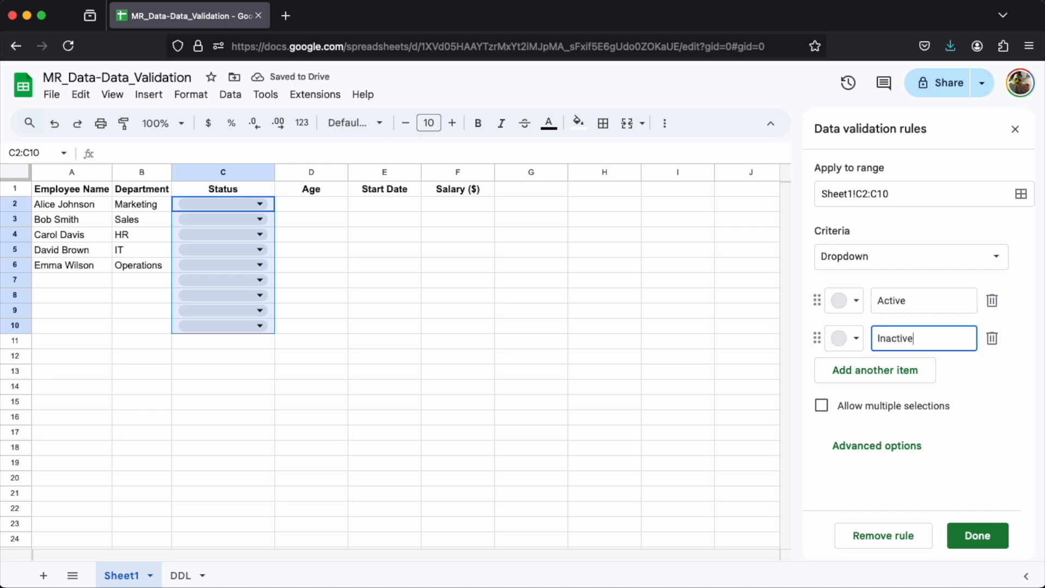
left_click(978, 535)
Step: Test the dropdown in C2 by choosing Inactive, and then set the cell to Active
left_click(269, 204)
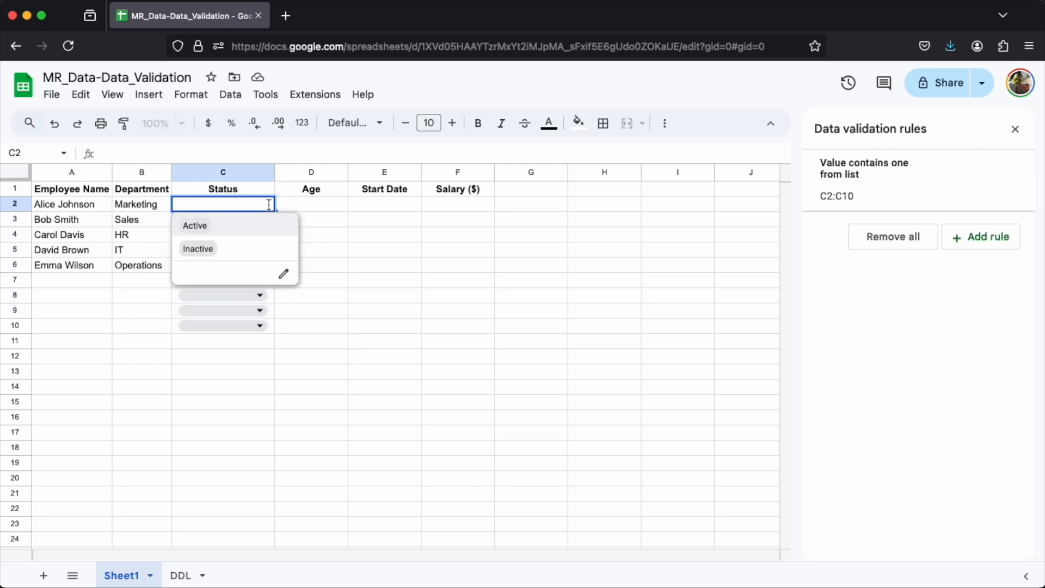
left_click(208, 245)
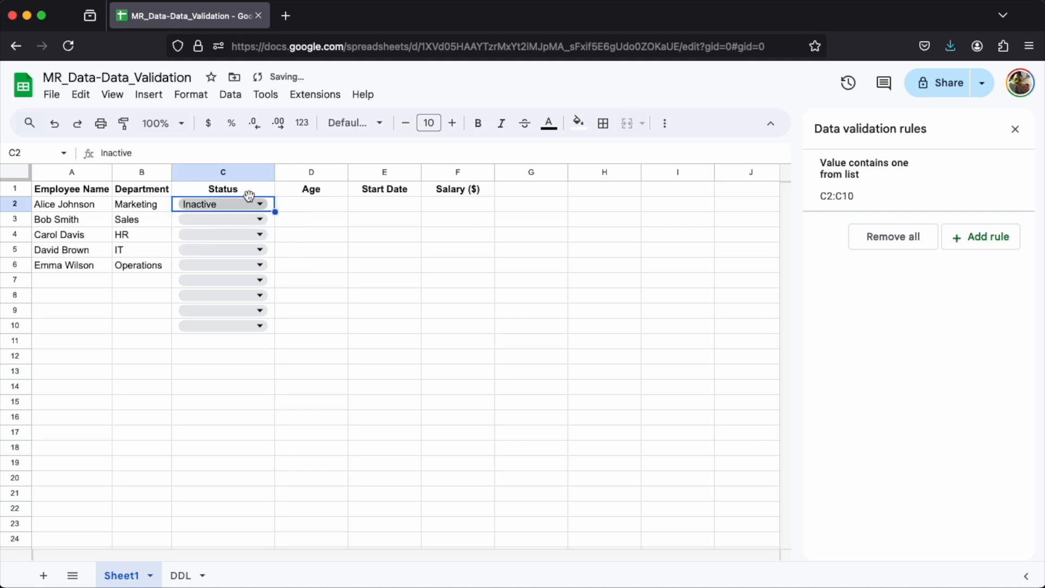
left_click(235, 203)
left_click(217, 226)
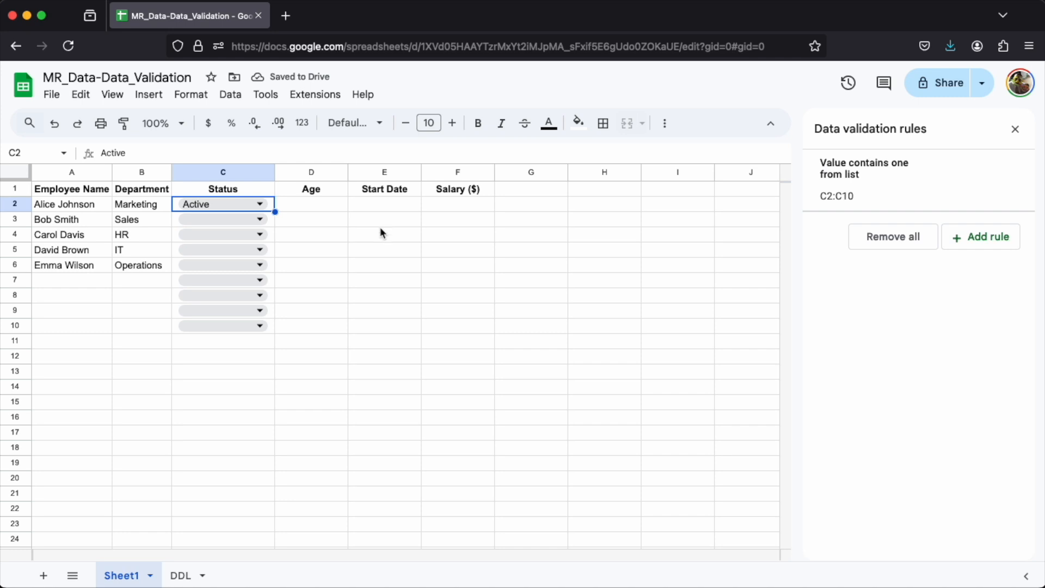
Step: On the DDL sheet, delete the existing named range emp_status
left_click(180, 577)
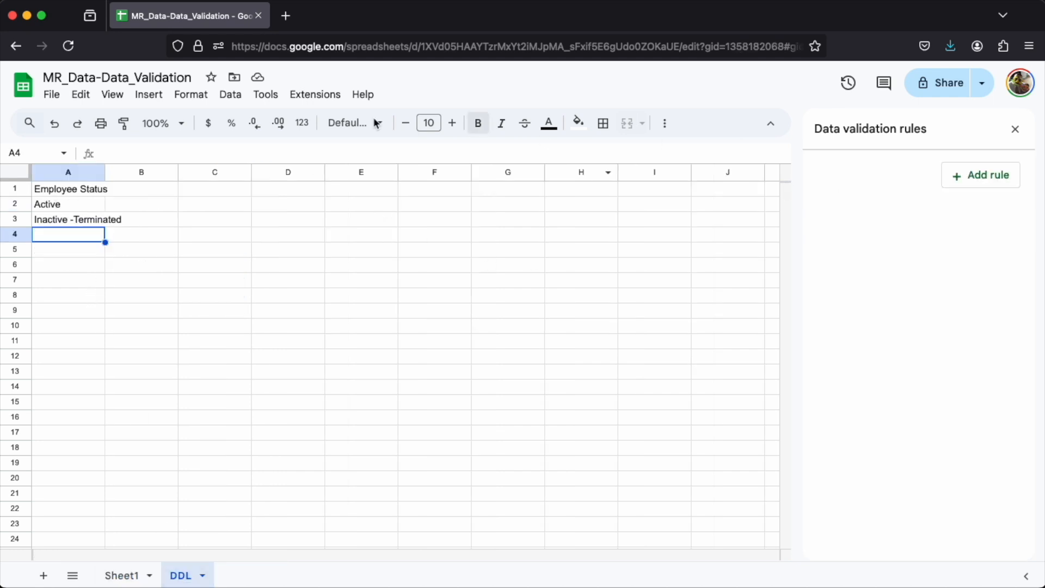
left_click_drag(69, 202, 58, 220)
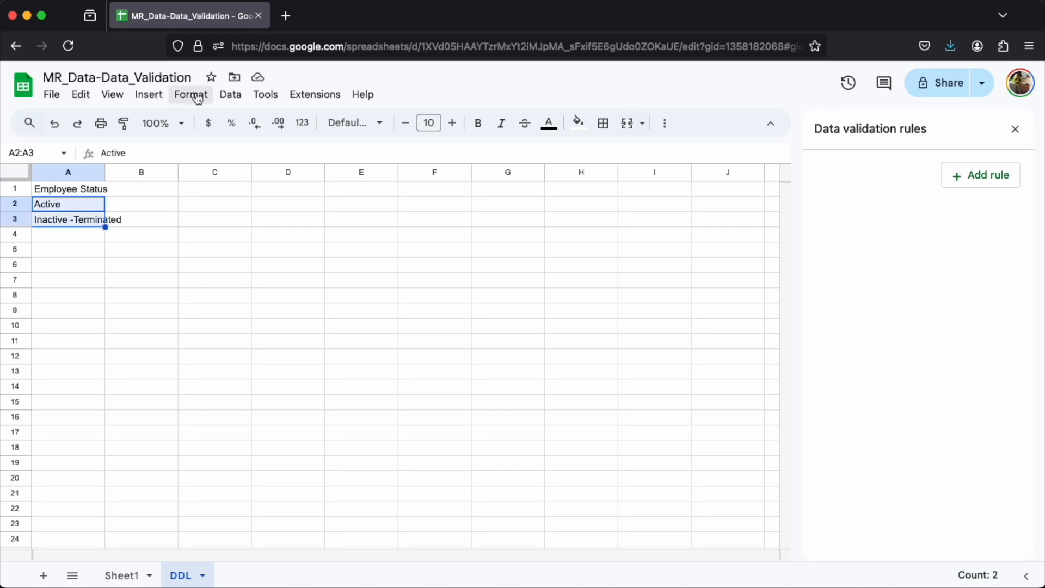
left_click(227, 95)
left_click(275, 309)
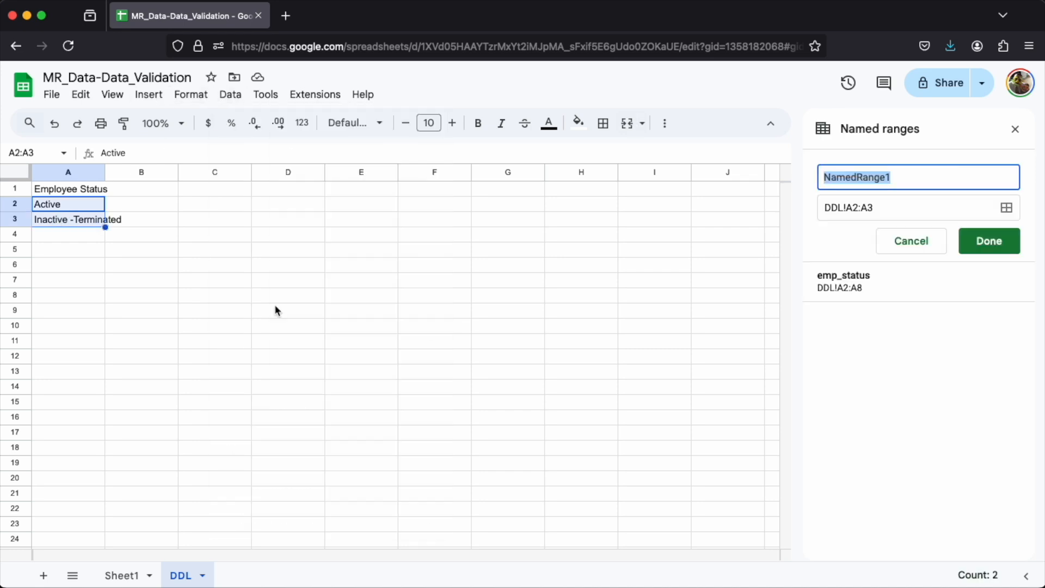
left_click(907, 176)
left_click(875, 279)
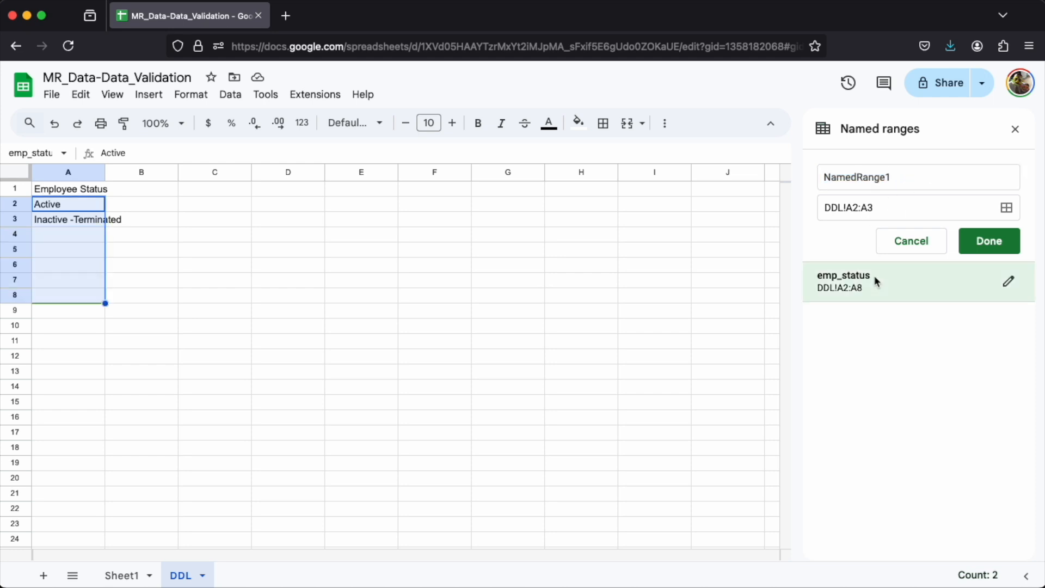
left_click(1009, 281)
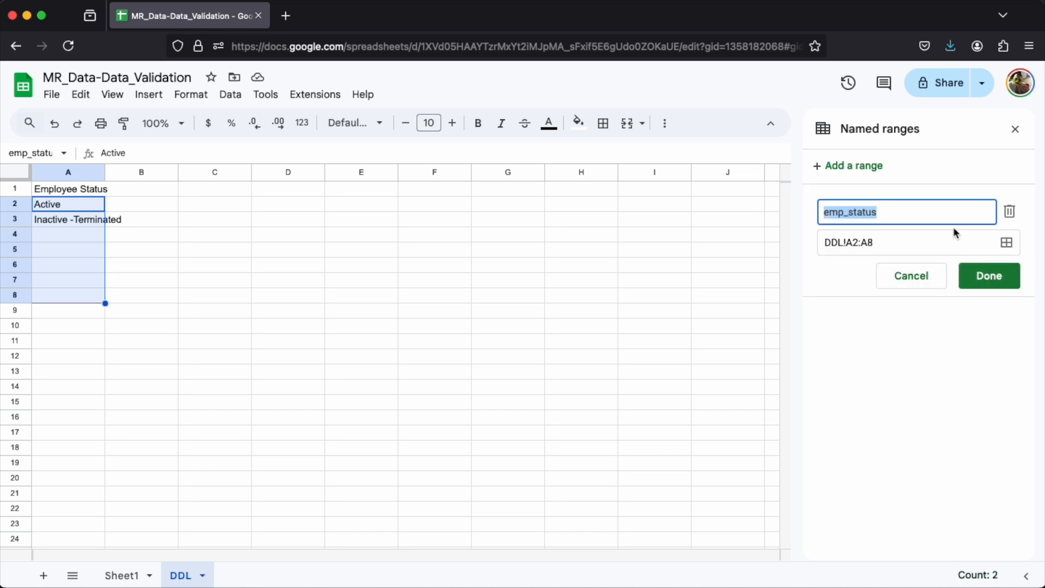
left_click(1010, 212)
left_click(673, 370)
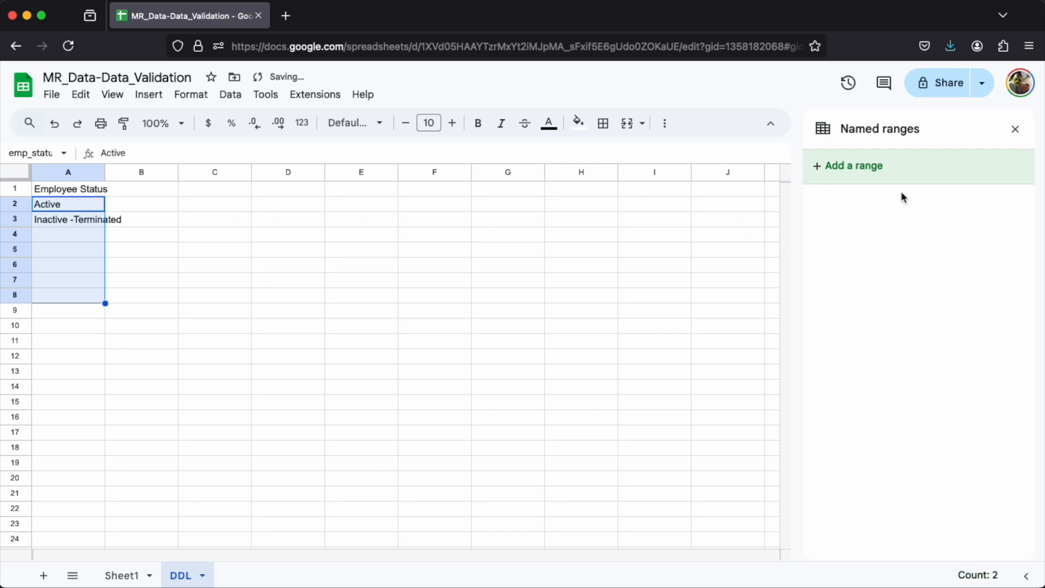
Step: Create a named range called emp_status covering DDL!A2:A8
left_click(863, 170)
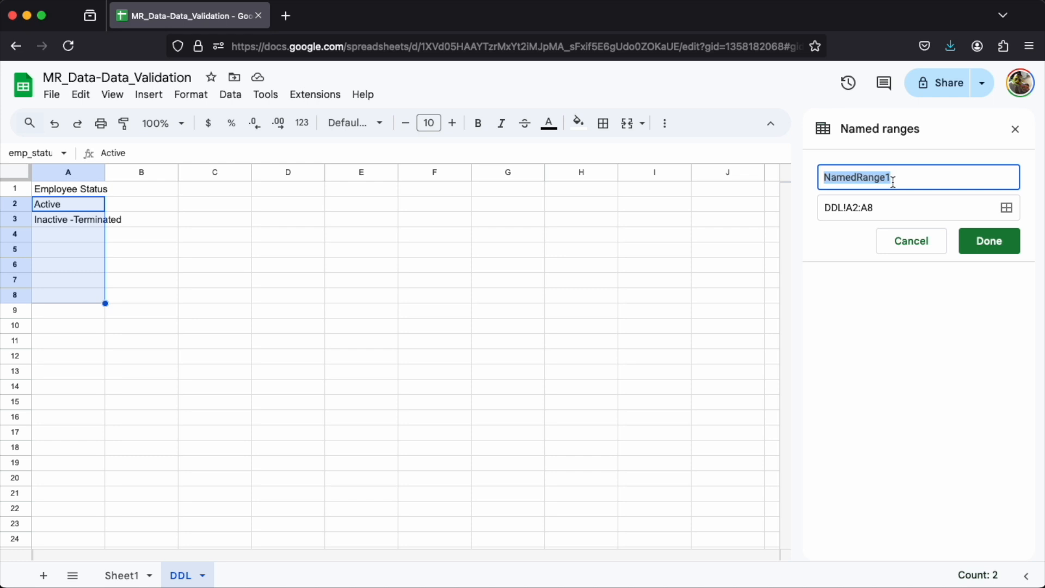
type("emp+status")
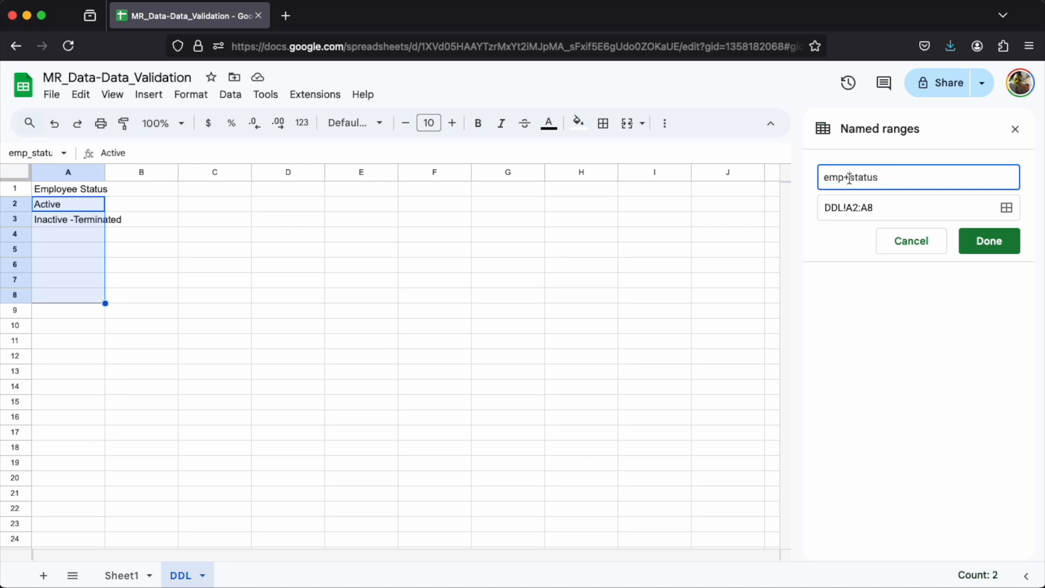
left_click(849, 178)
key("BackSpace")
type("_")
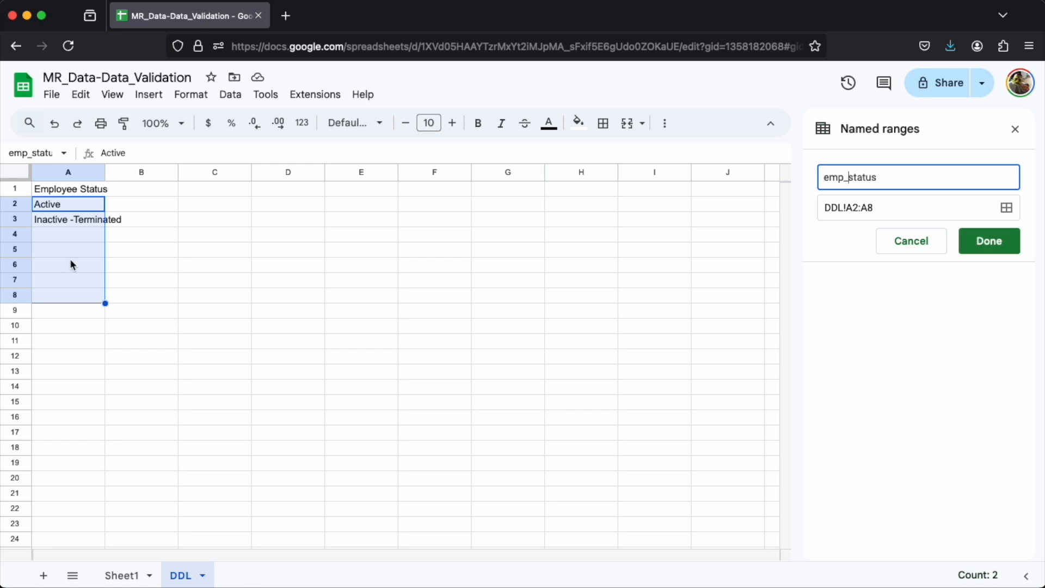
left_click(993, 243)
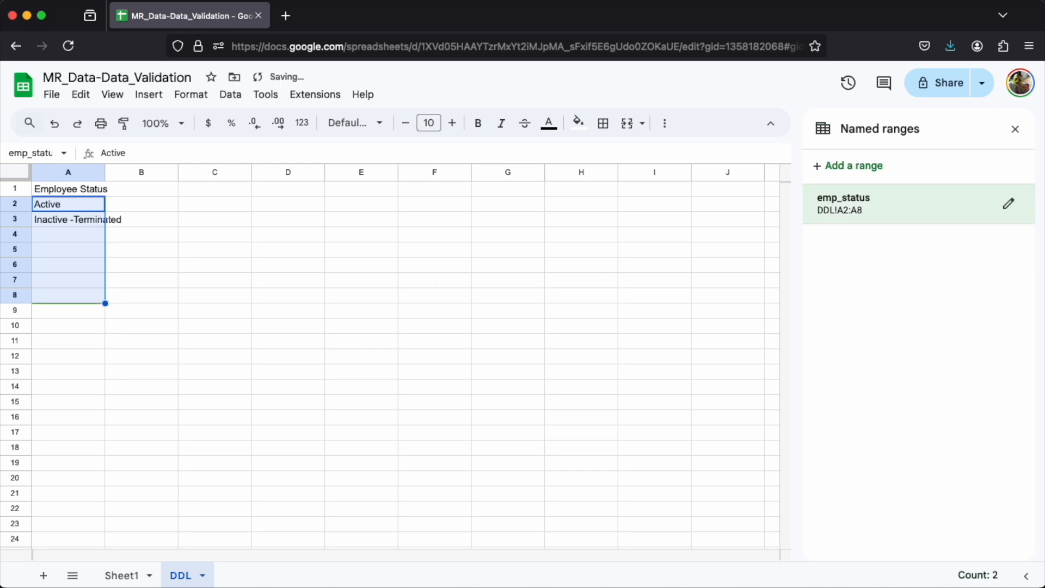
left_click(66, 235)
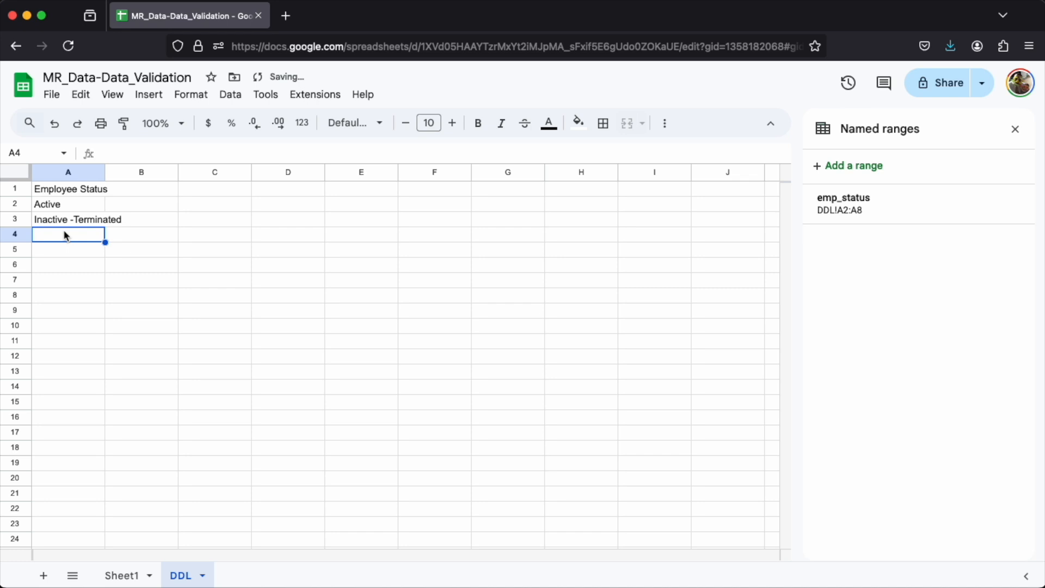
Step: Open the data validation rule applied to Status cells C2:C10 on Sheet1 for editing
left_click(126, 576)
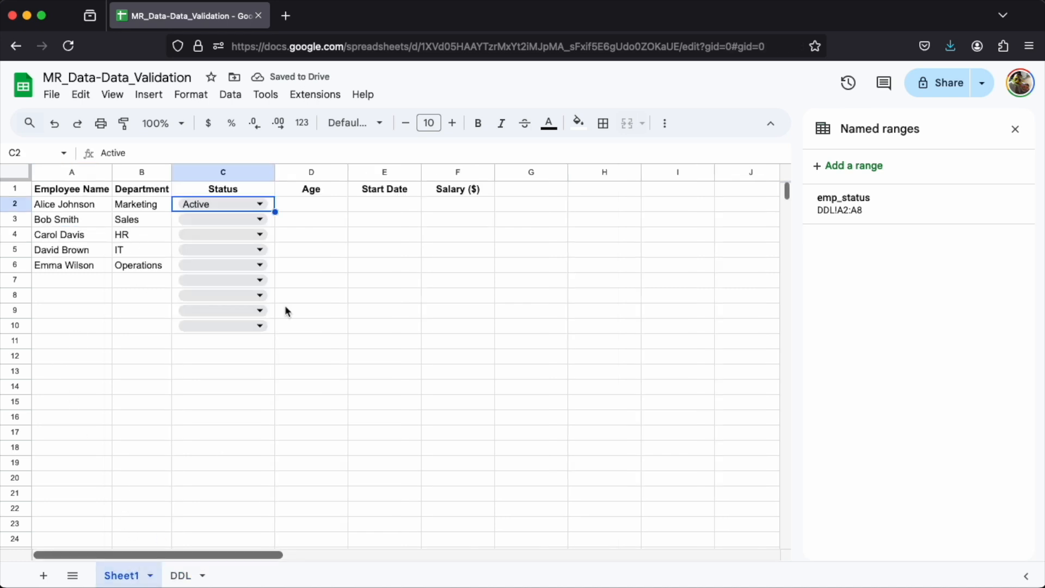
double_click(226, 206)
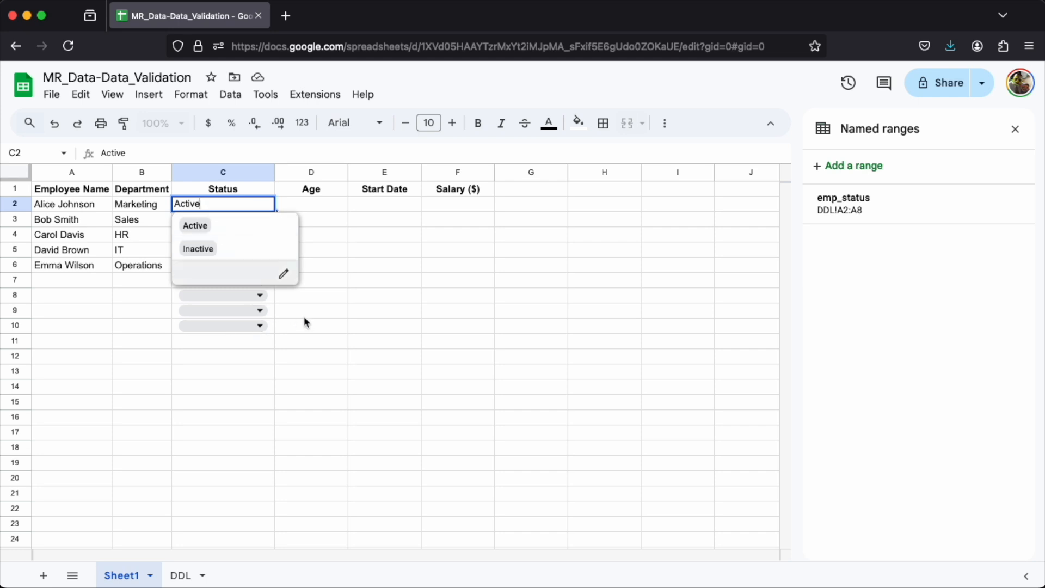
left_click(270, 326, "shift")
right_click(270, 326)
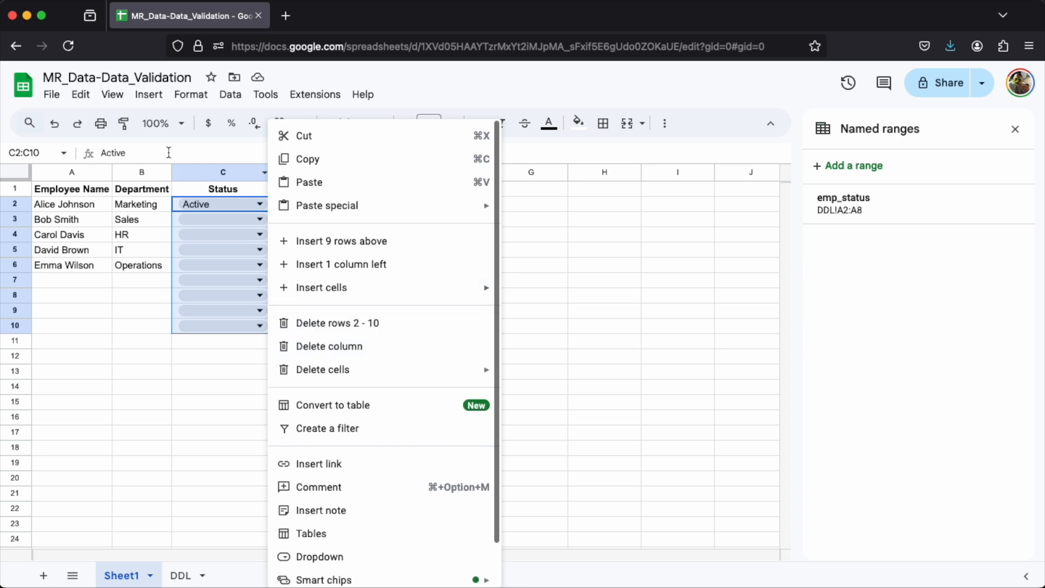
left_click(230, 94)
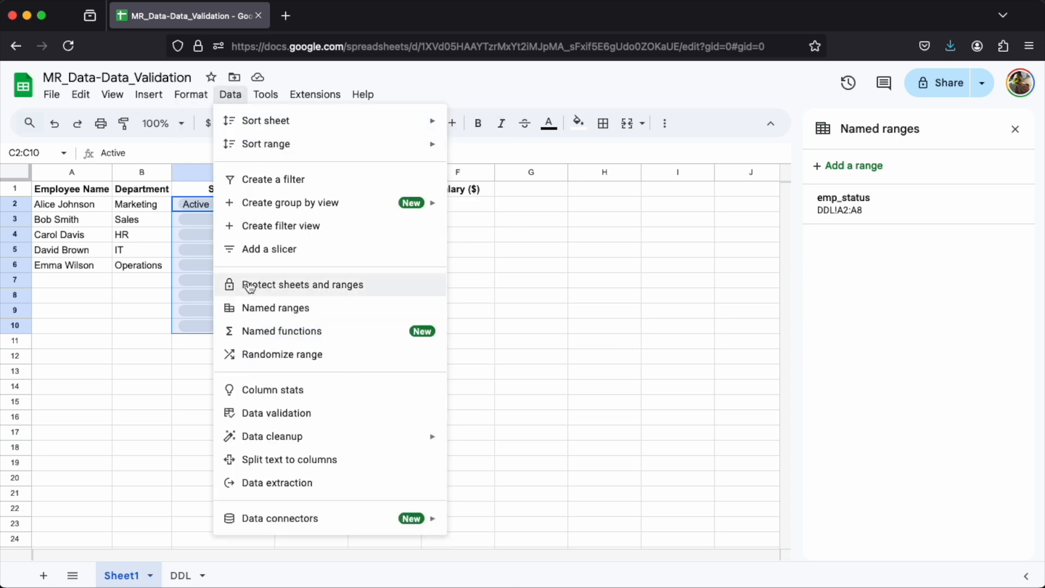
left_click(272, 413)
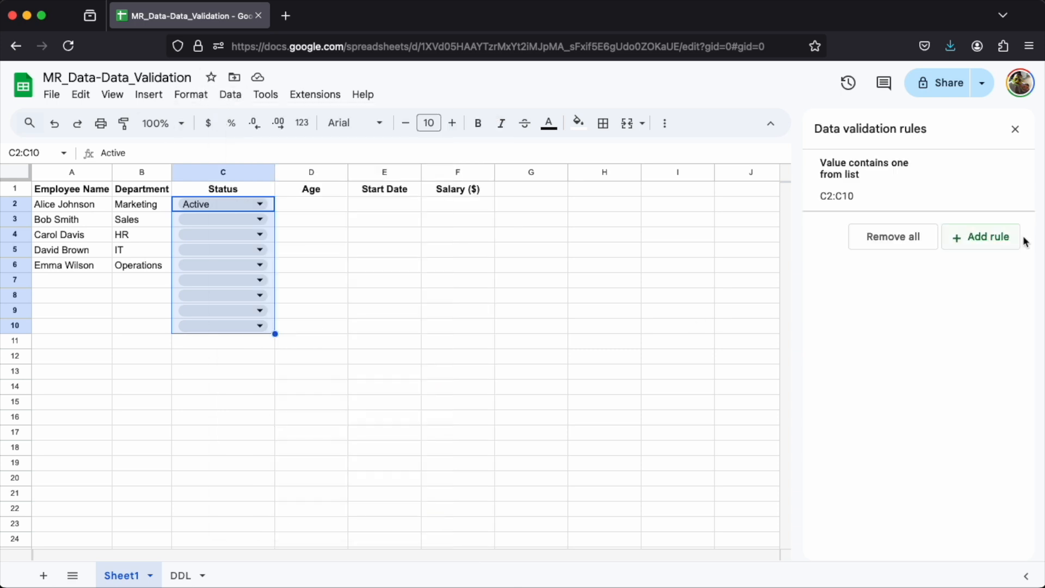
left_click(886, 210)
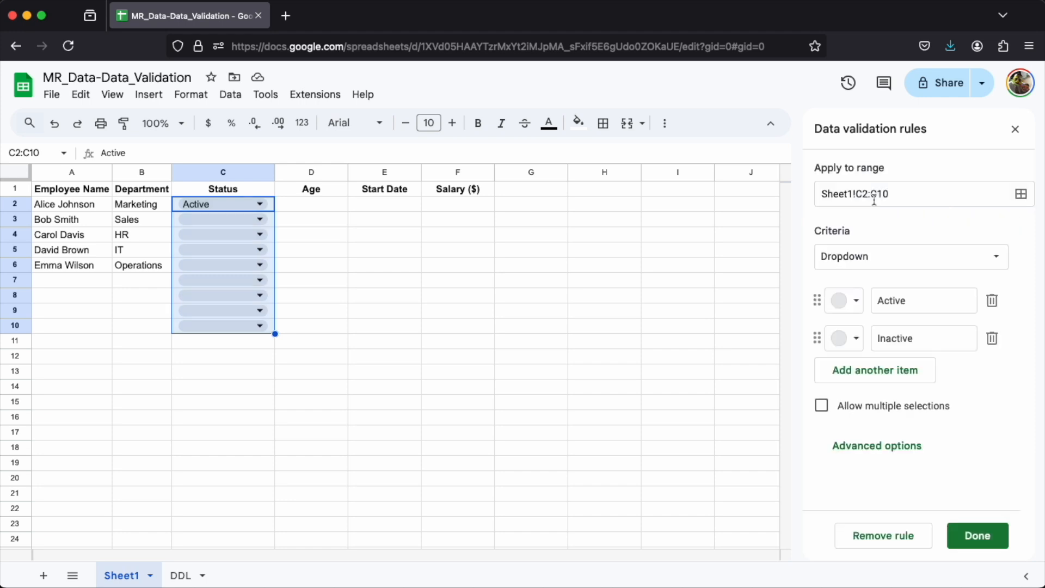
Step: Change the rule's criteria to Dropdown (from a range) with emp_status as the source, save it, and check the options in C2
left_click(918, 260)
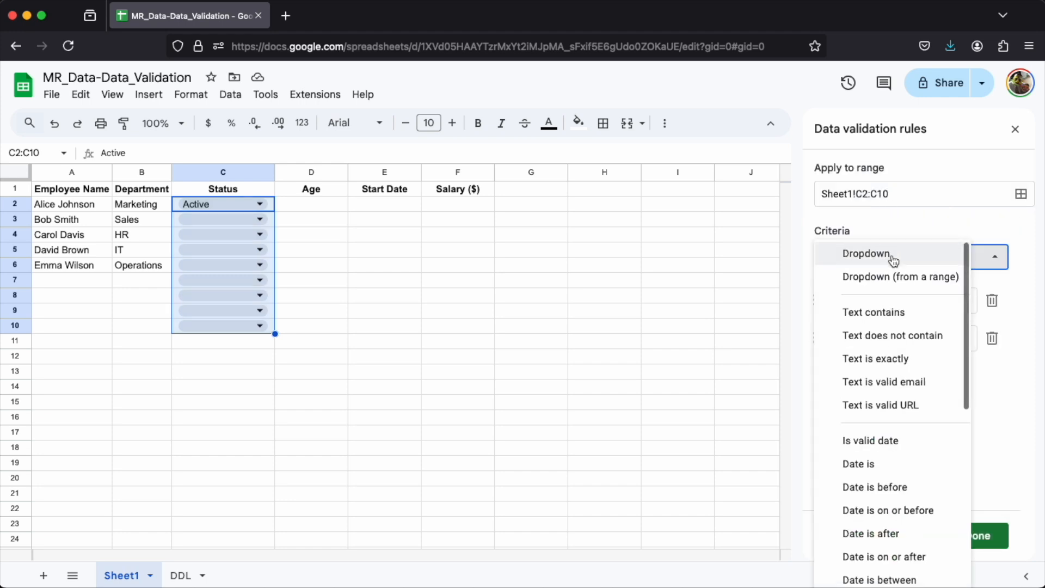
left_click(915, 278)
left_click(893, 302)
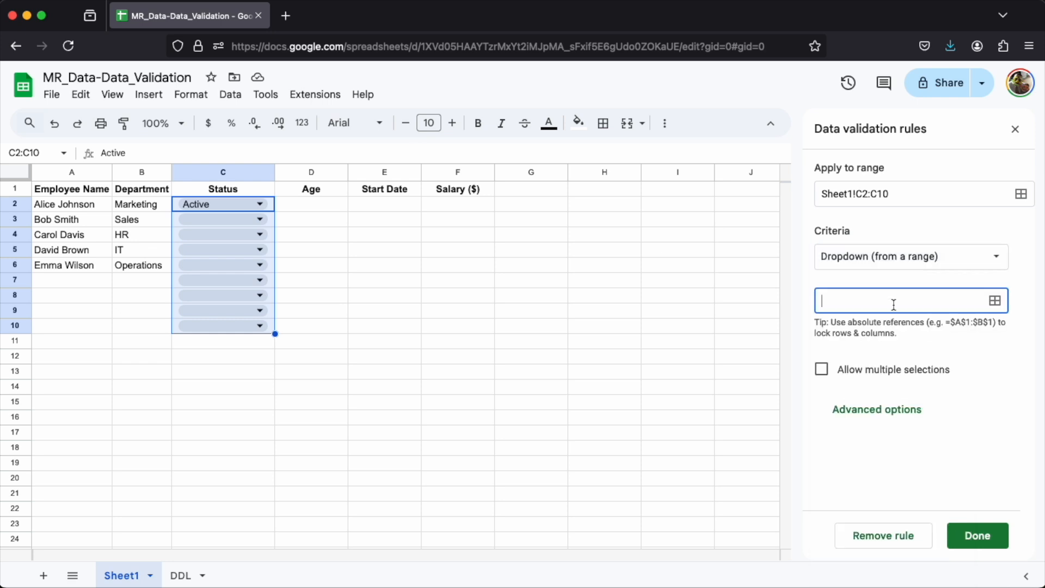
type("emp_status")
left_click(978, 536)
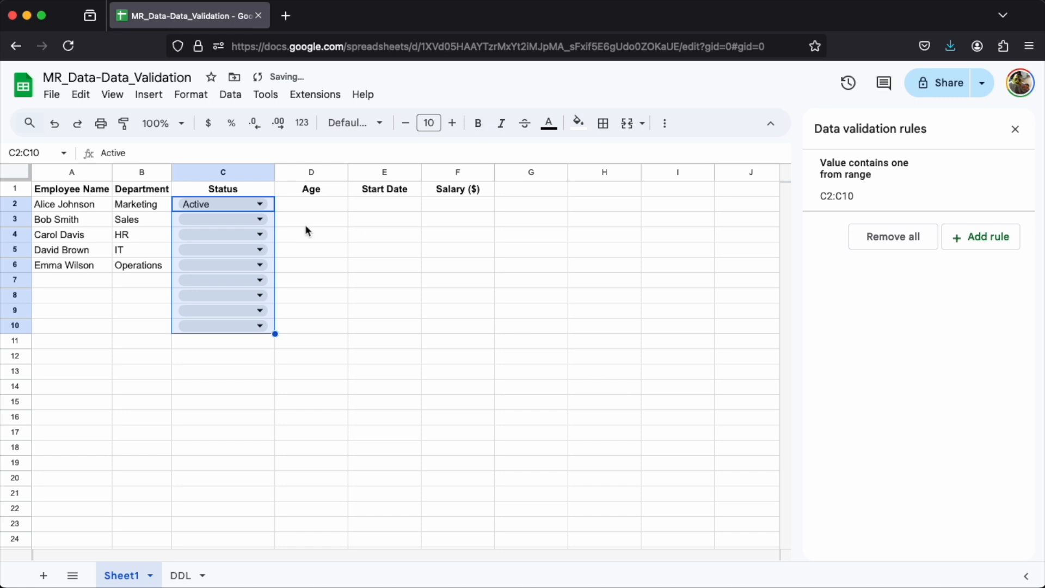
left_click(247, 206)
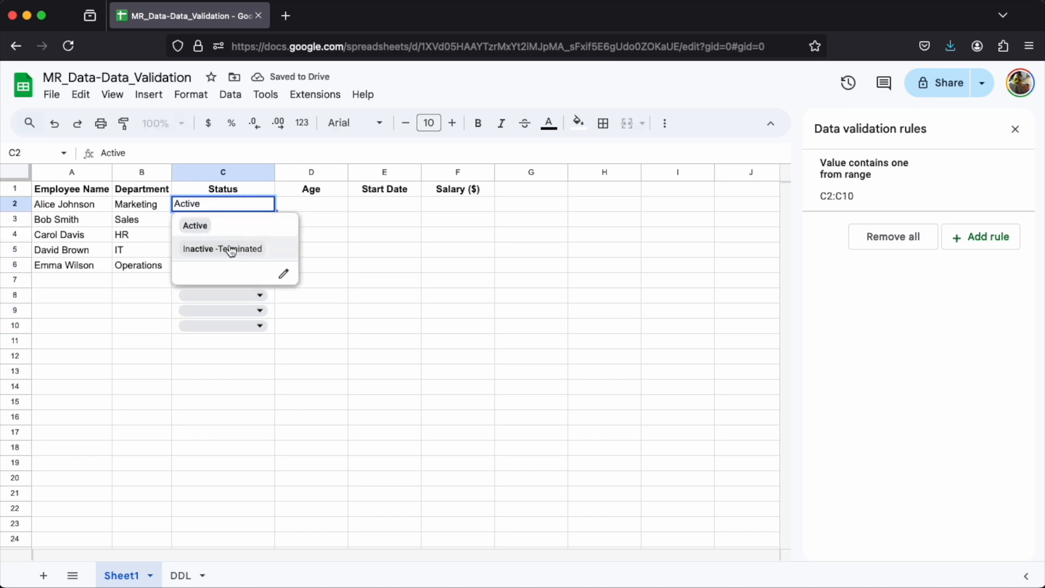
Step: Enter "Inactive - Retired" in cell A4 of the DDL sheet and check the dropdown options in C4 on Sheet1
left_click(185, 575)
type("Inac")
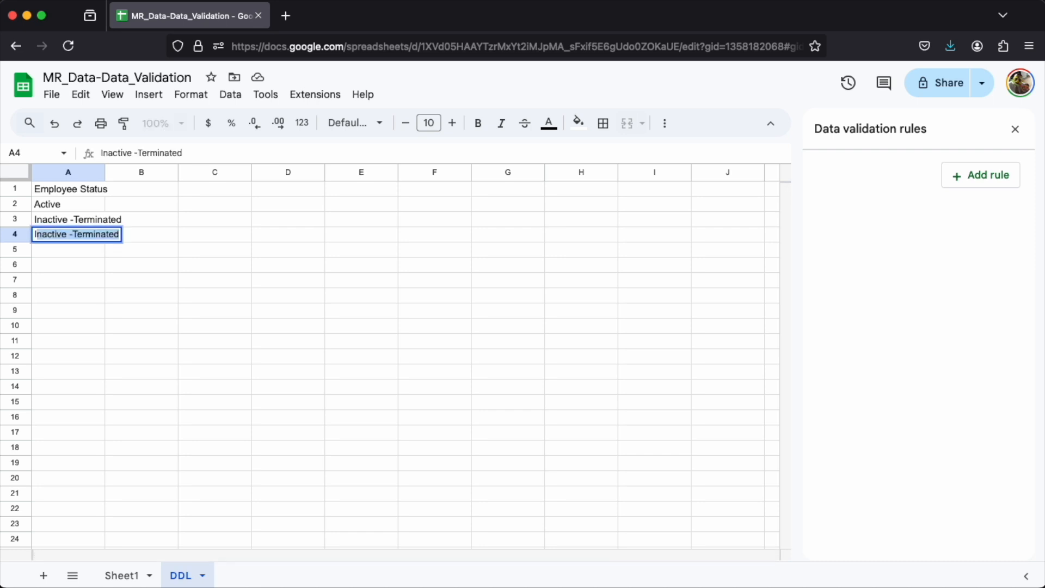
type("ti")
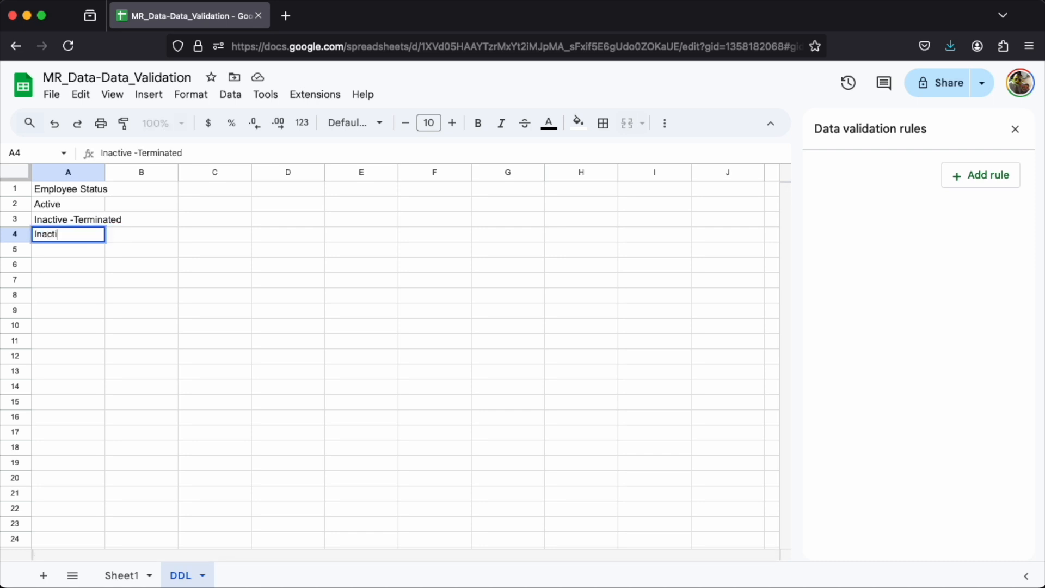
type("ve - Retired")
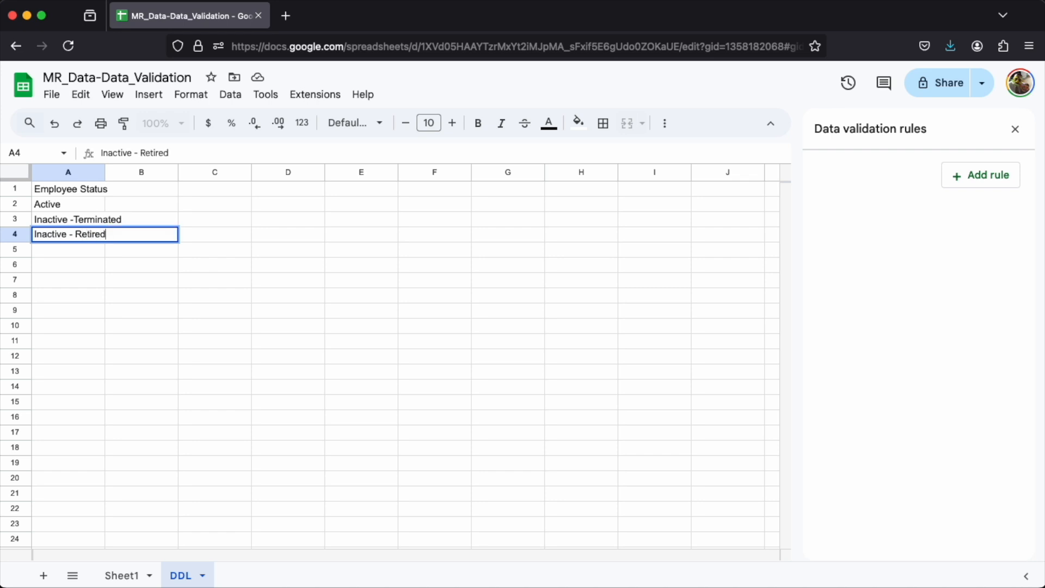
key("Return")
left_click(134, 571)
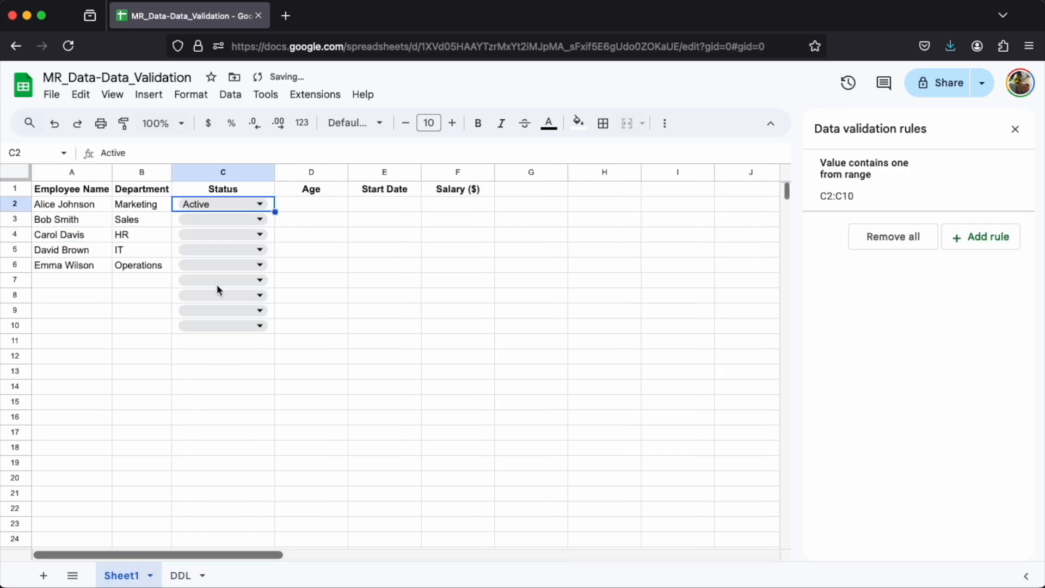
left_click(253, 234)
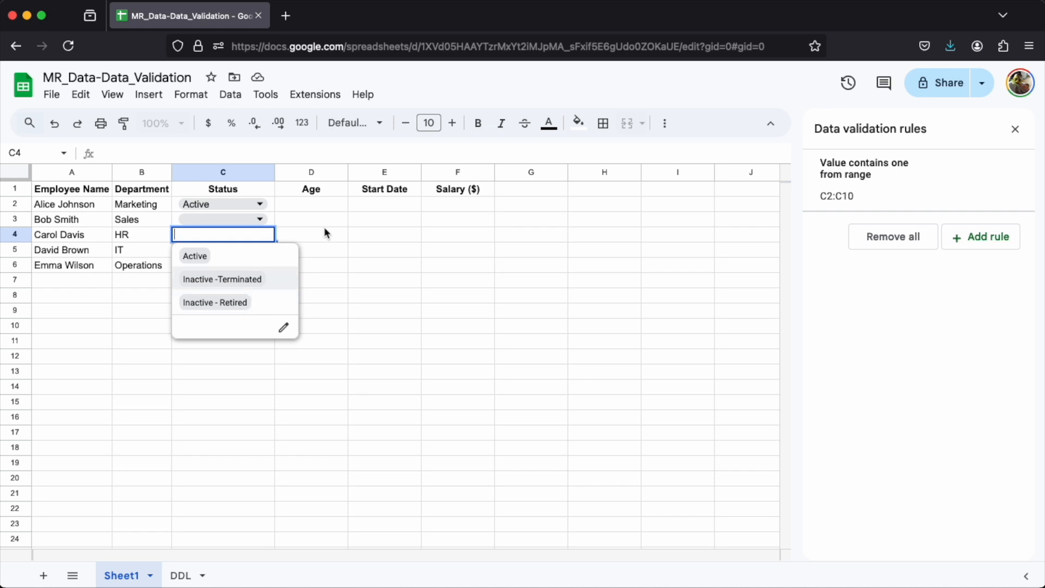
Step: Add a data validation rule to Age cell D2 that requires a value between 18 and 75
left_click(308, 208)
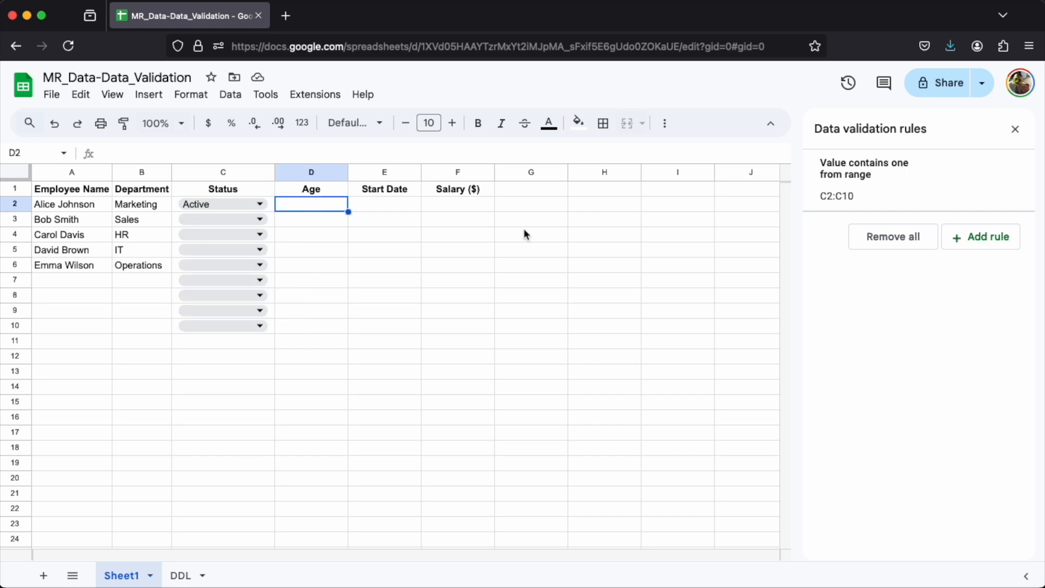
left_click(982, 240)
left_click(909, 254)
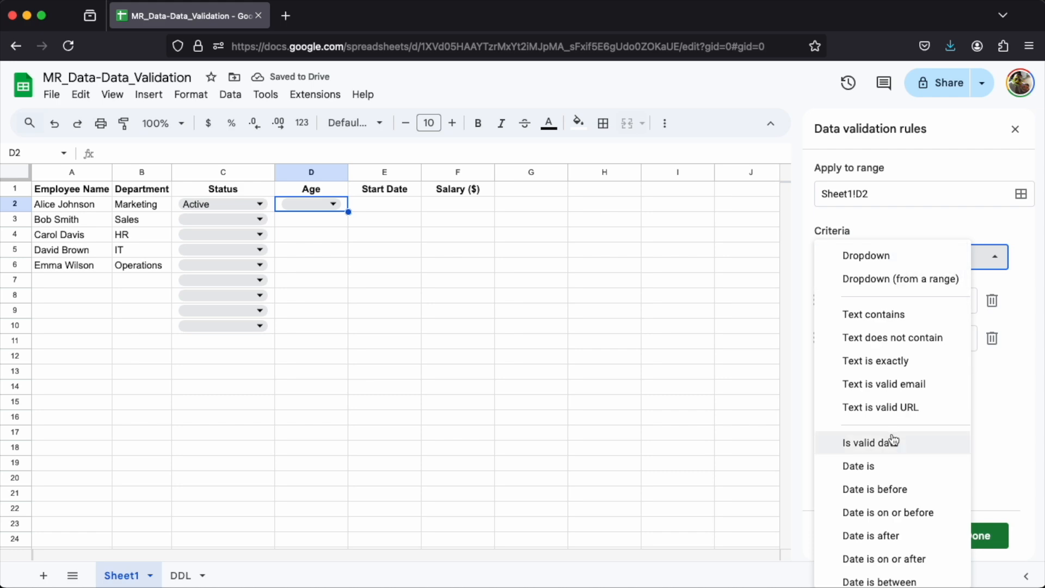
scroll(894, 433, "down", 4)
scroll(894, 438, "down", 4)
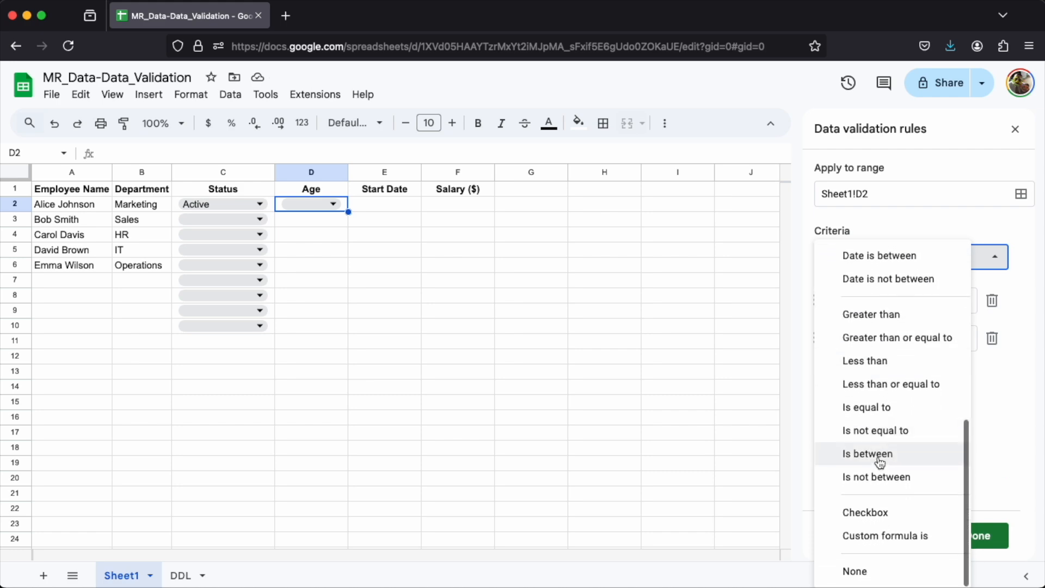
left_click(880, 459)
left_click(842, 305)
type("18")
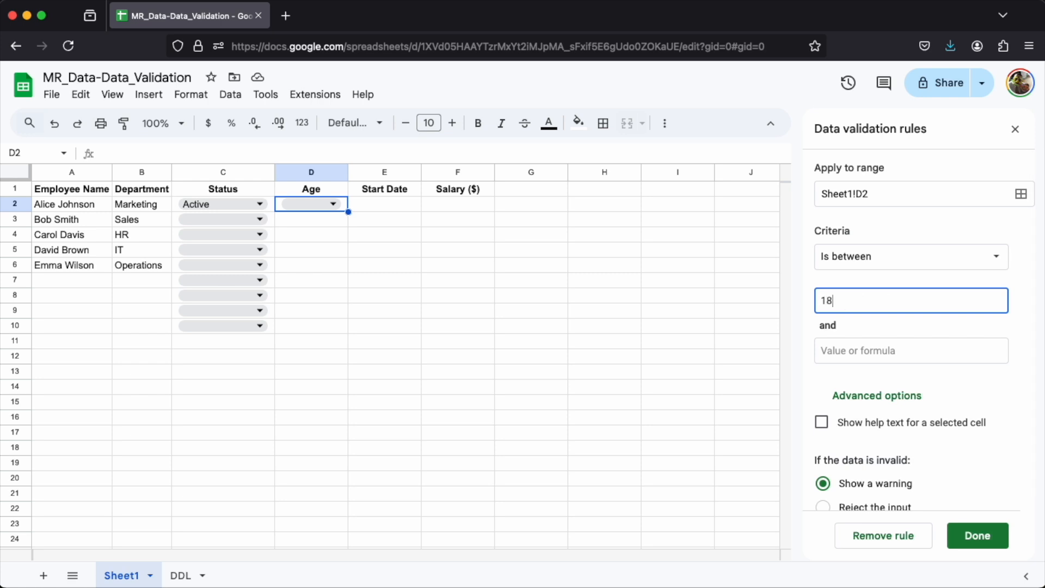
left_click(854, 351)
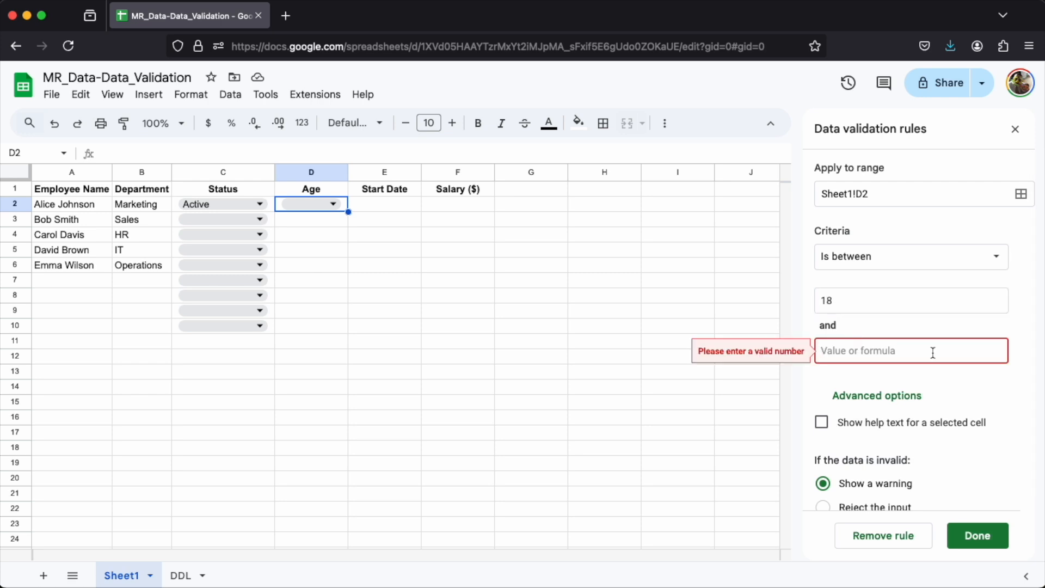
type("75")
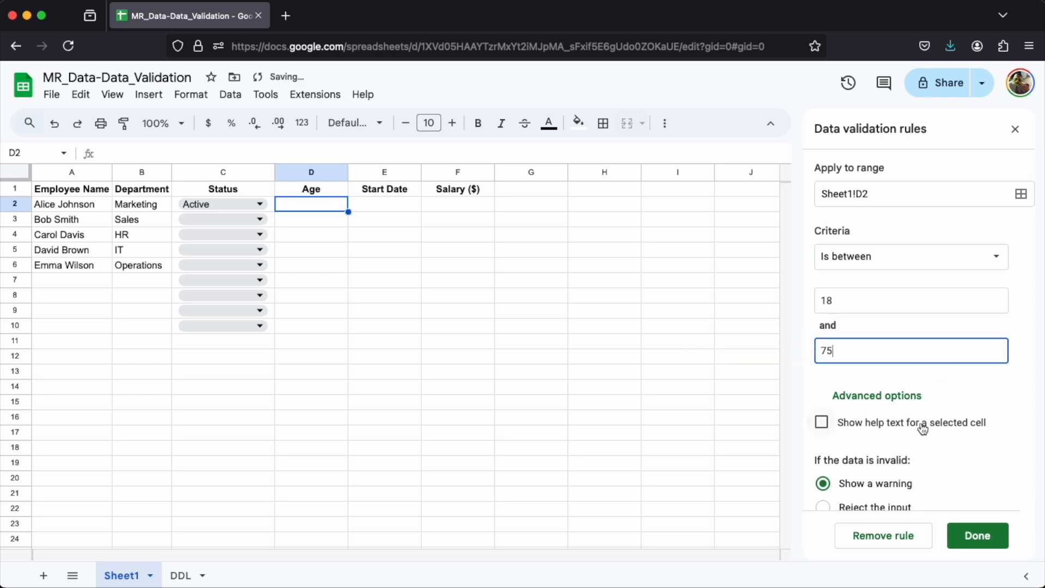
Step: Make the Age rule reject invalid input and show the default help text for a selected cell, and save it
scroll(924, 423, "down", 1)
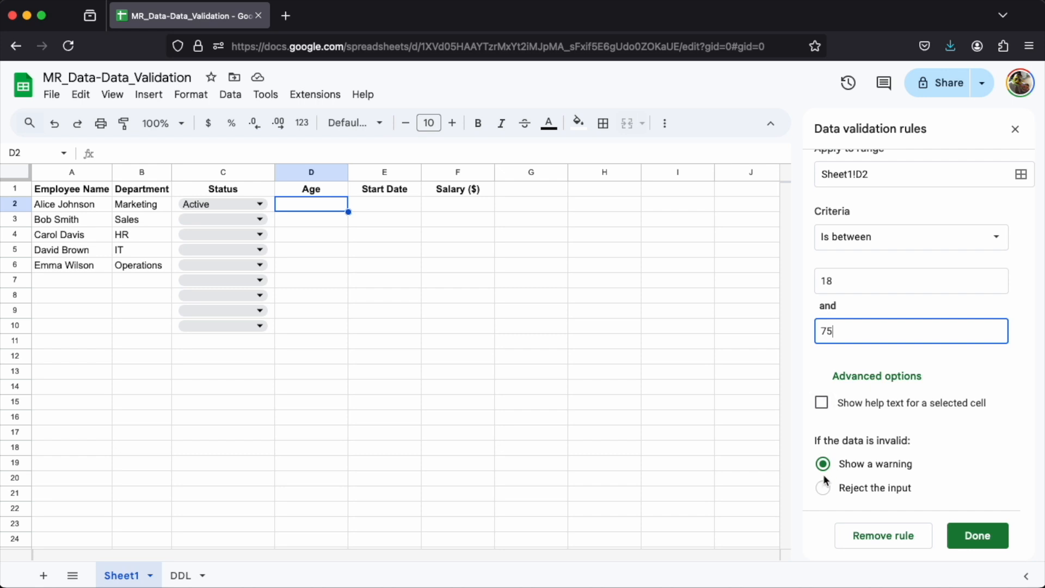
left_click(823, 489)
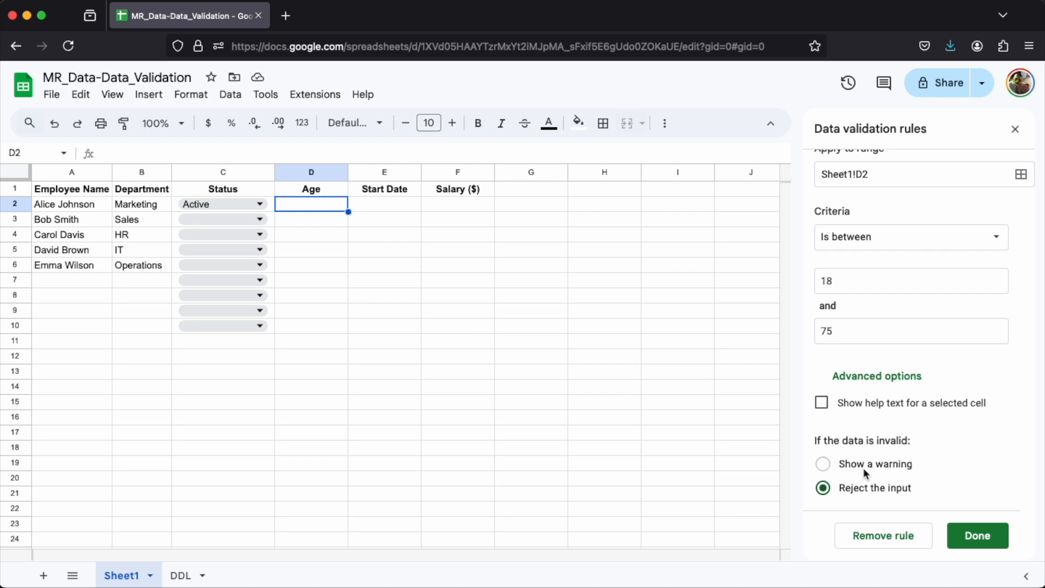
left_click(822, 404)
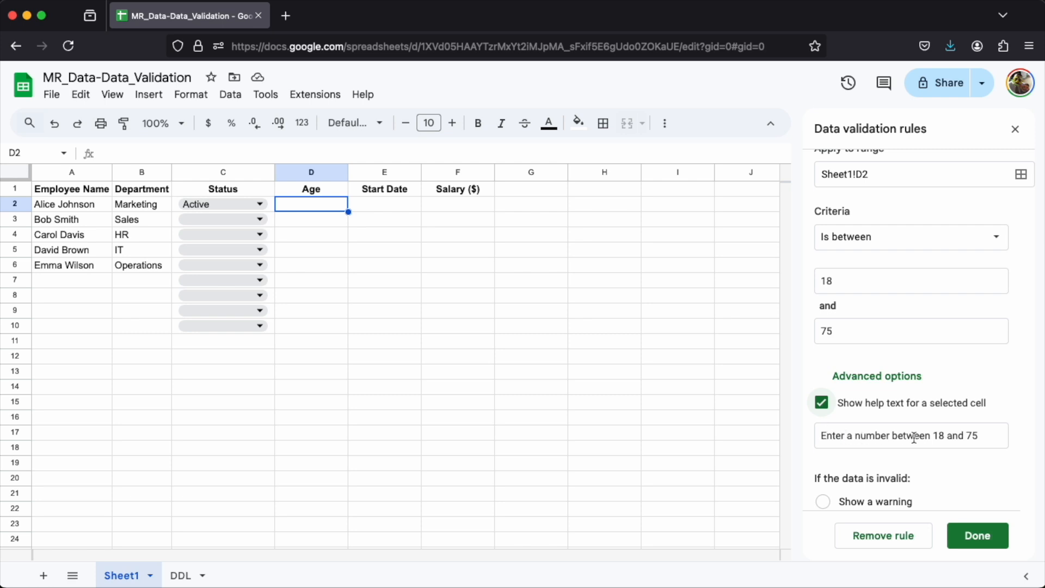
left_click(983, 539)
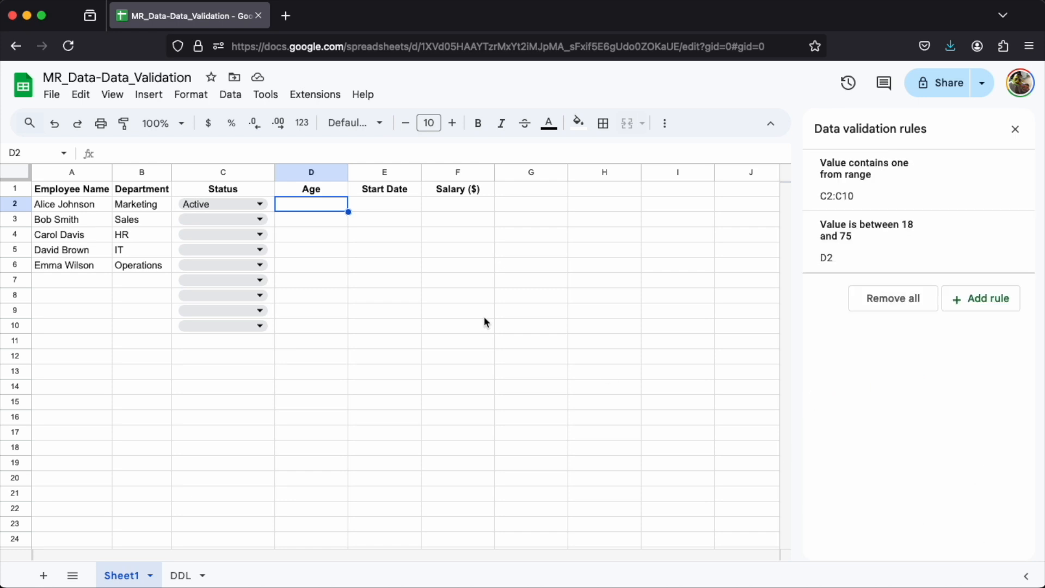
Step: Test the Age rule by trying to enter 15 in D2
left_click(337, 218)
left_click(321, 202)
type("15")
key("Return")
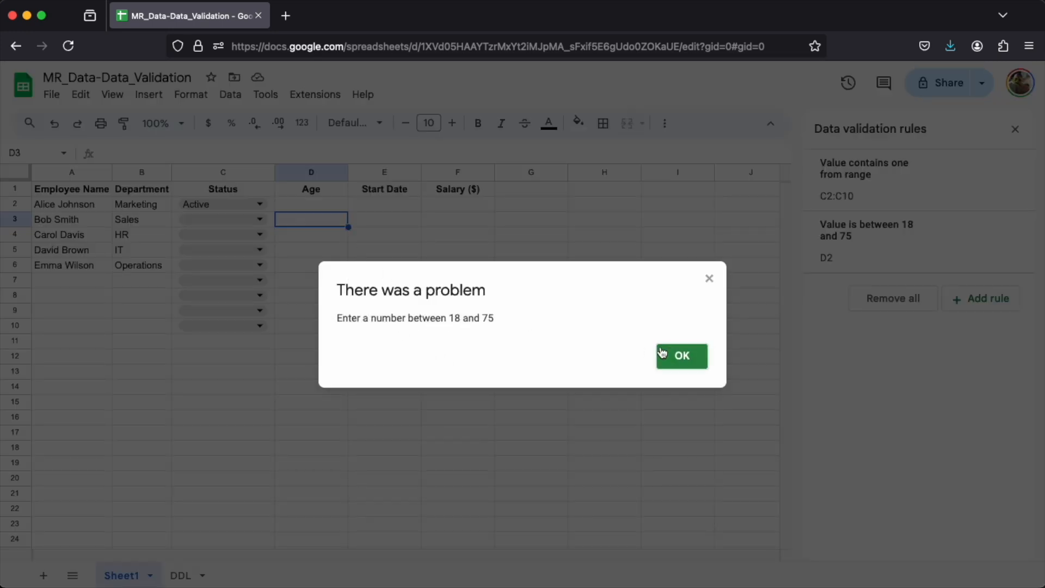
left_click(682, 356)
Step: Enter 18 in Age cell D2 and "cat" in D3
left_click(310, 206)
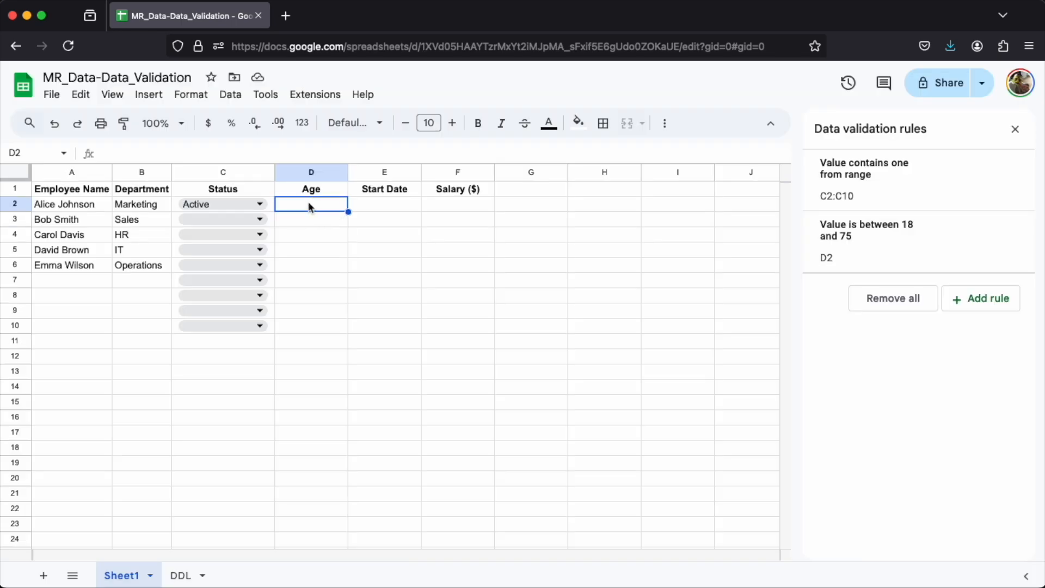
type("18")
key("Return")
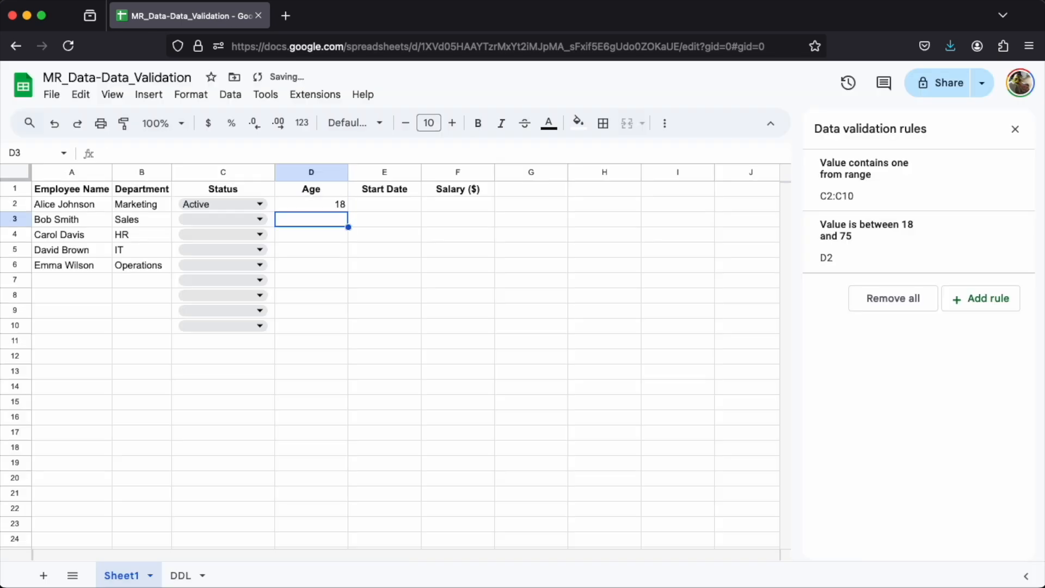
type("cat")
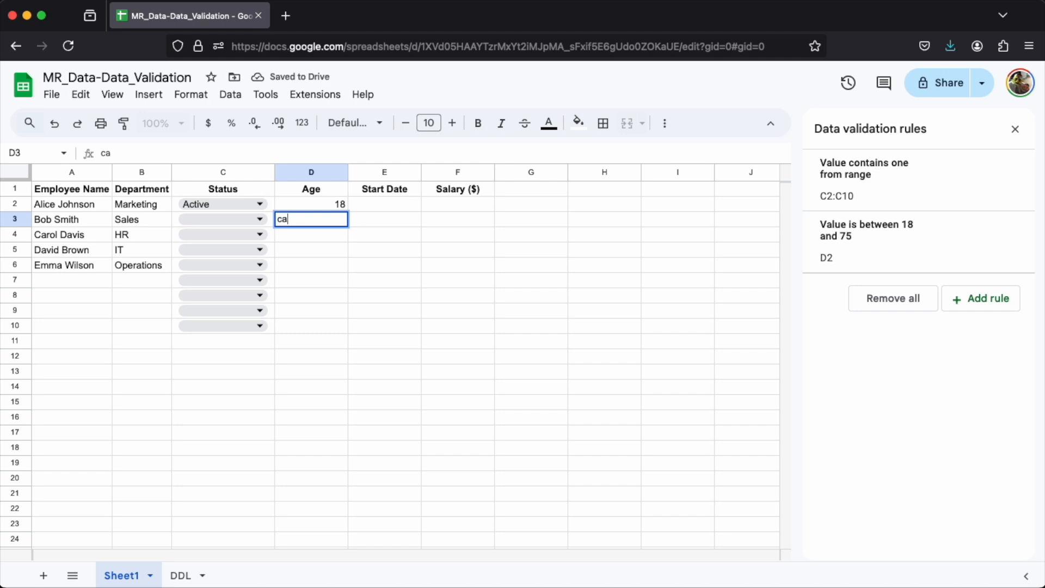
key("Return")
Step: Extend the Age validation rule's range from D2 to D2:D10
left_click(305, 204)
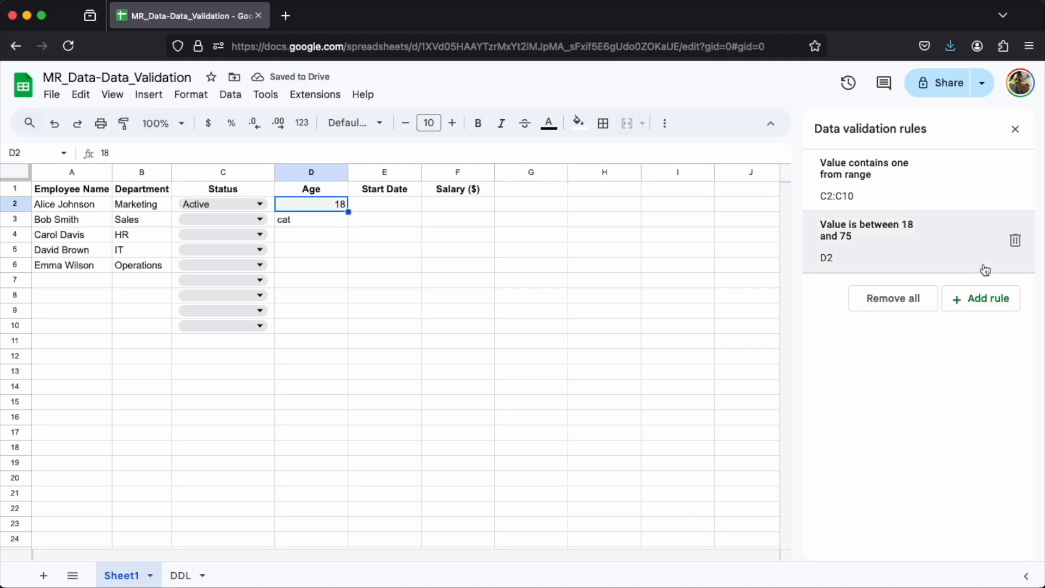
left_click(942, 251)
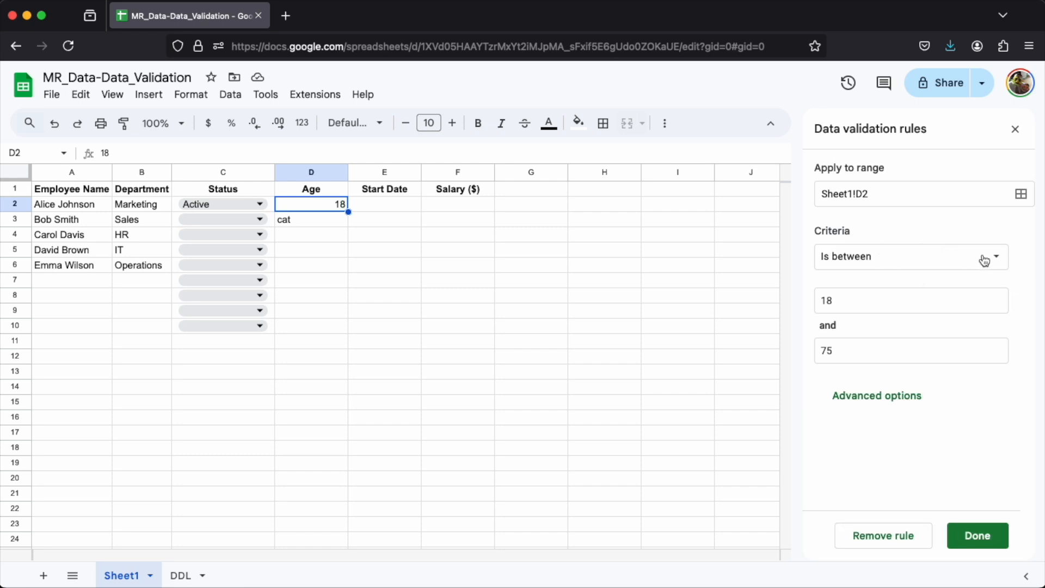
left_click(1022, 195)
left_click(493, 303)
left_click_drag(320, 207, 305, 329)
left_click(618, 386)
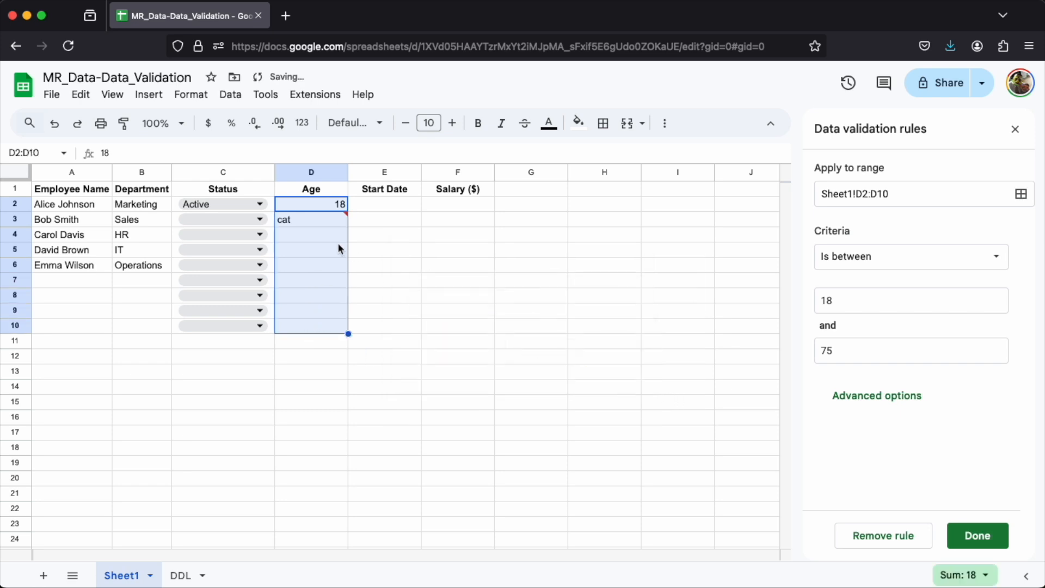
Step: Clear "cat" from D3 and test the extended Age rule by trying to enter "dog" there
left_click(315, 218)
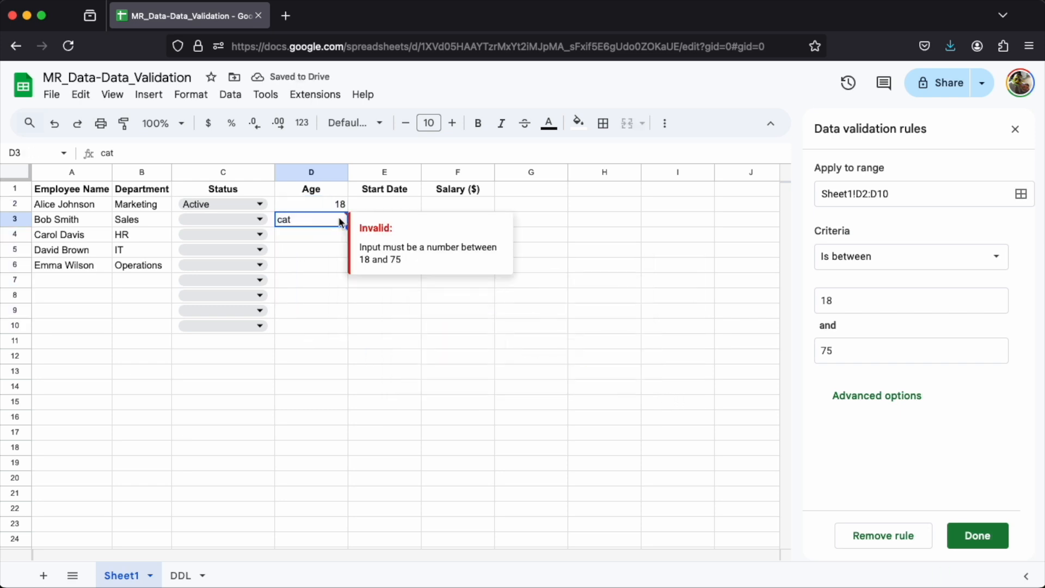
key("Delete")
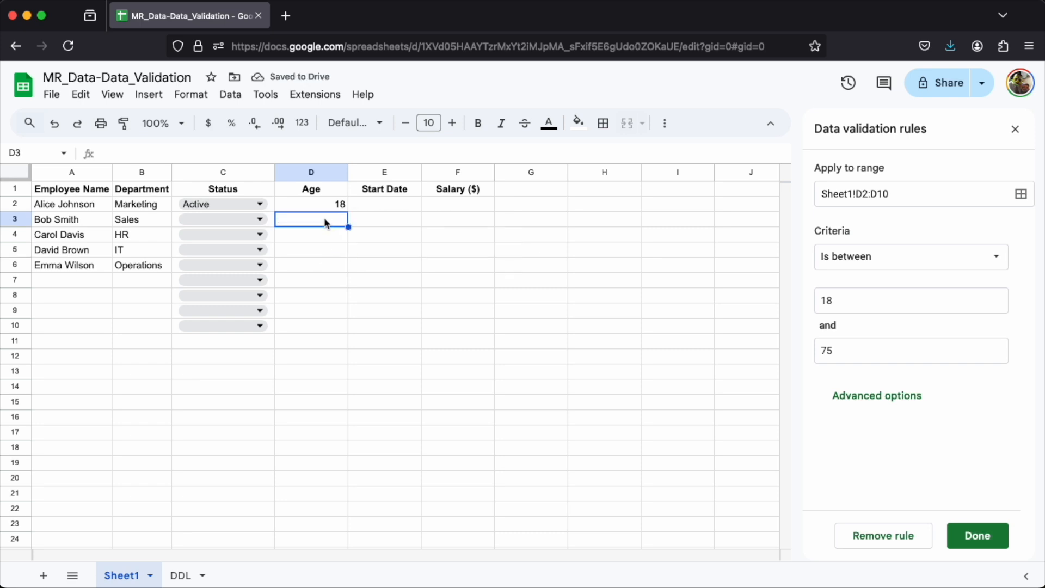
type("dog")
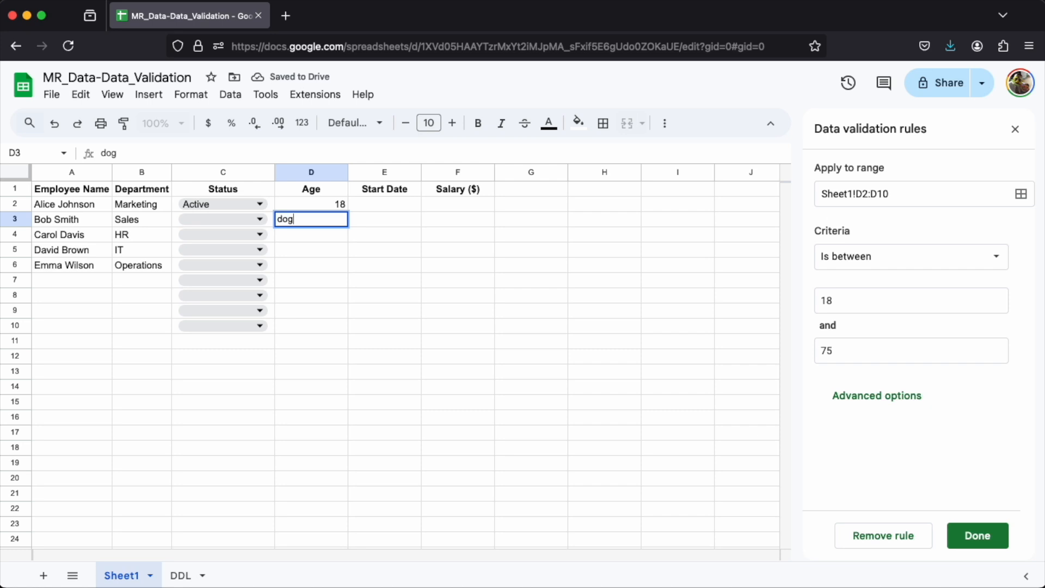
key("Return")
left_click(662, 357)
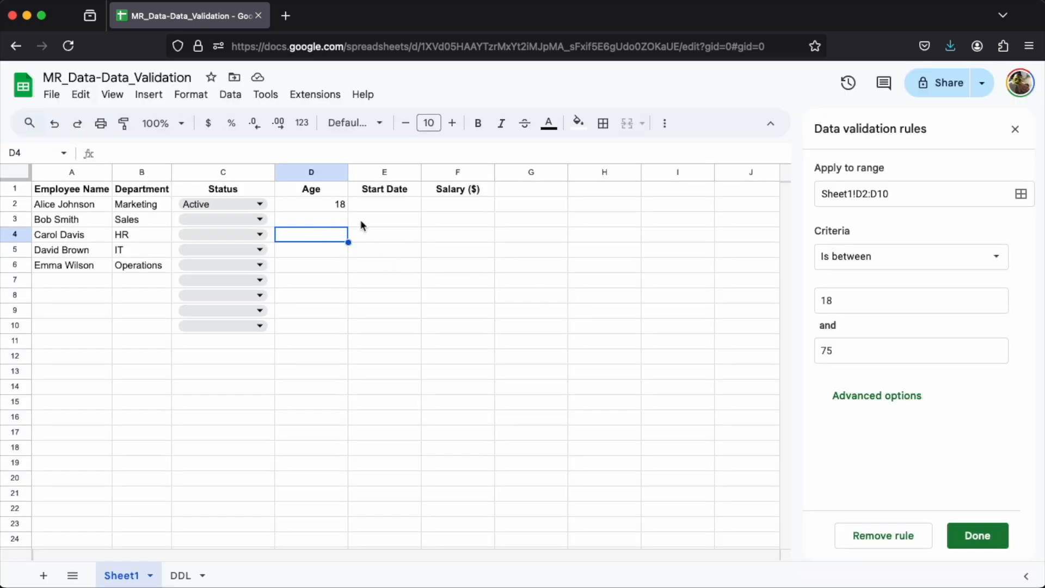
Step: Save the Age rule and add a rule to Start Date cells E2:E10 with the criteria "Date is on or after"
left_click(374, 204)
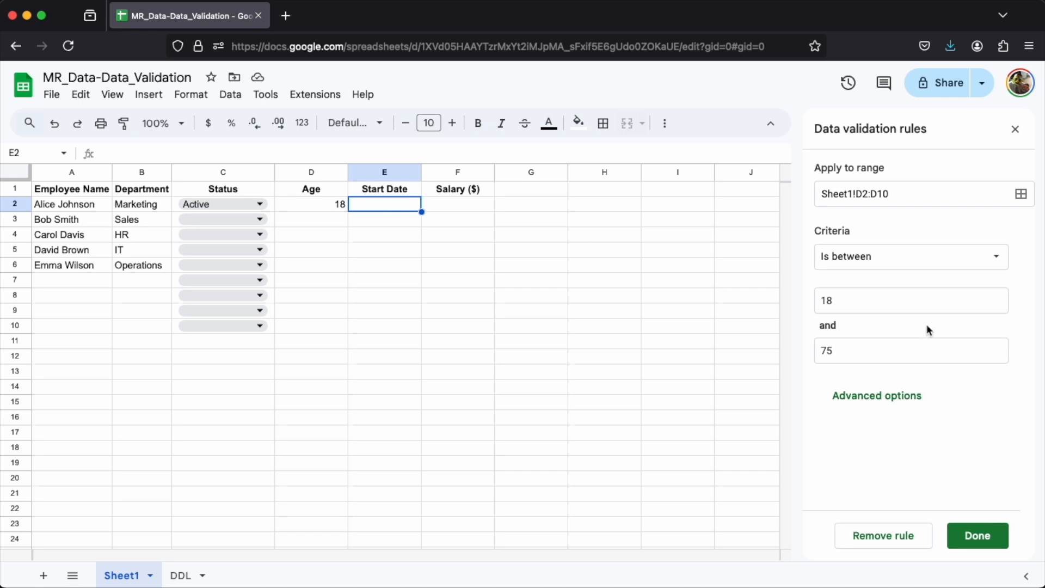
left_click(978, 537)
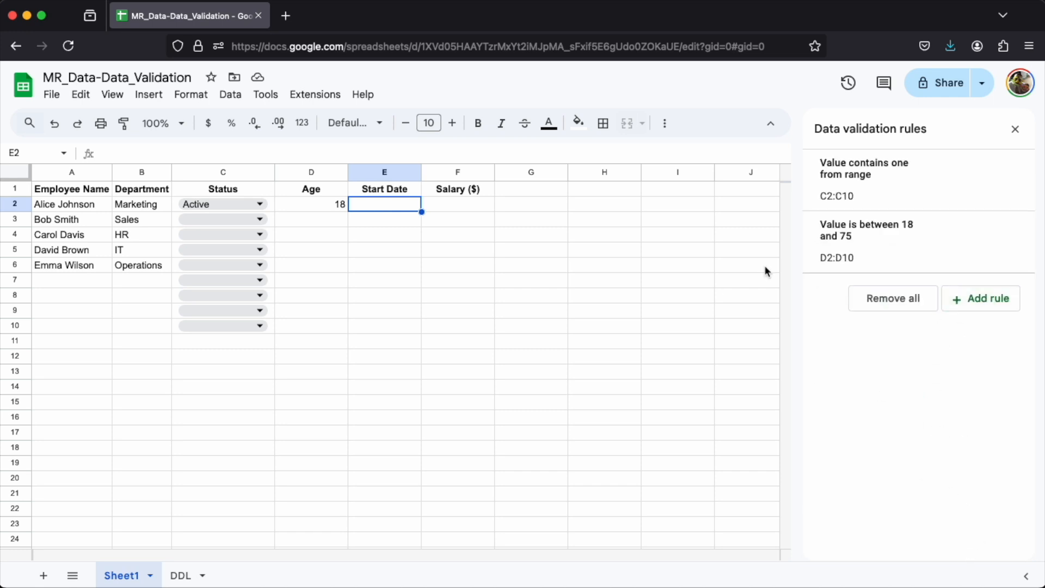
left_click(378, 330, "shift")
left_click(975, 298)
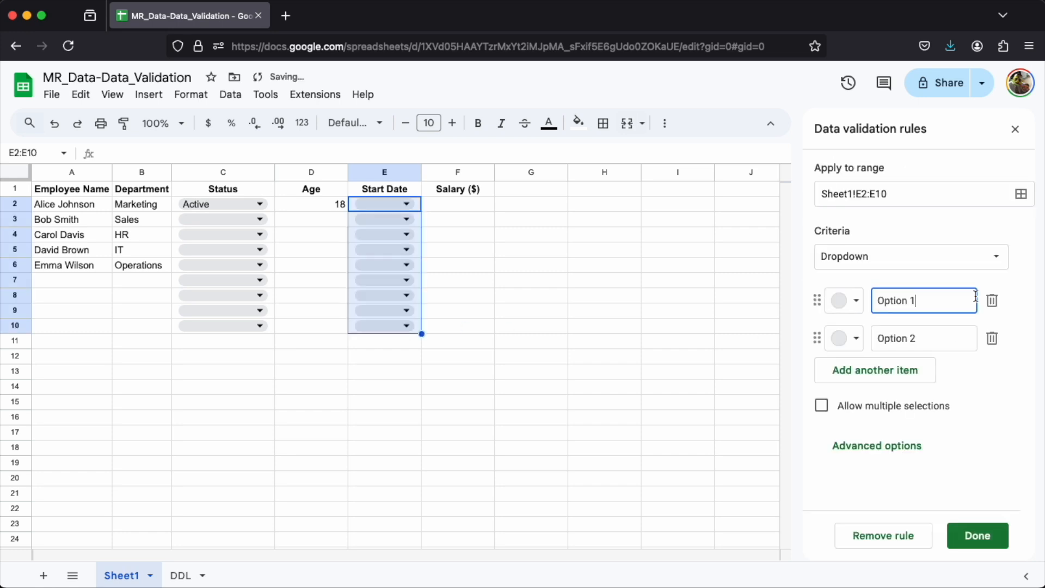
left_click(896, 260)
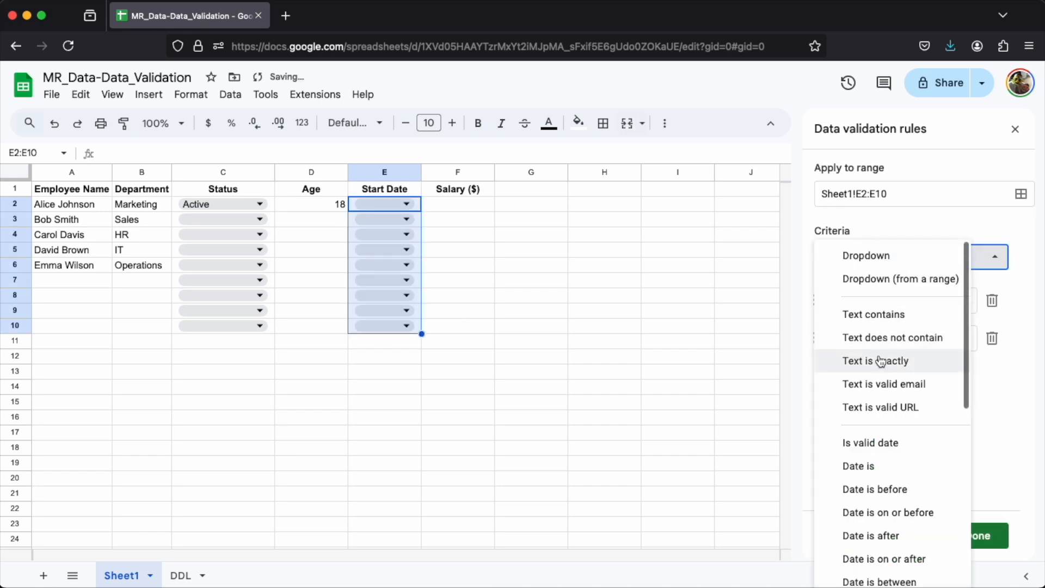
scroll(880, 361, "down", 4)
scroll(886, 370, "up", 1)
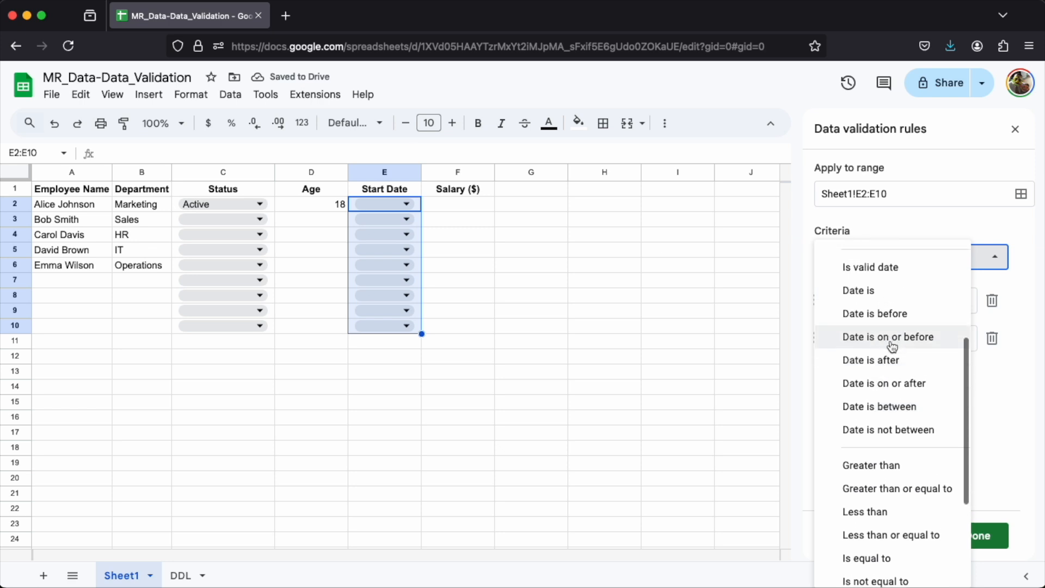
left_click(871, 383)
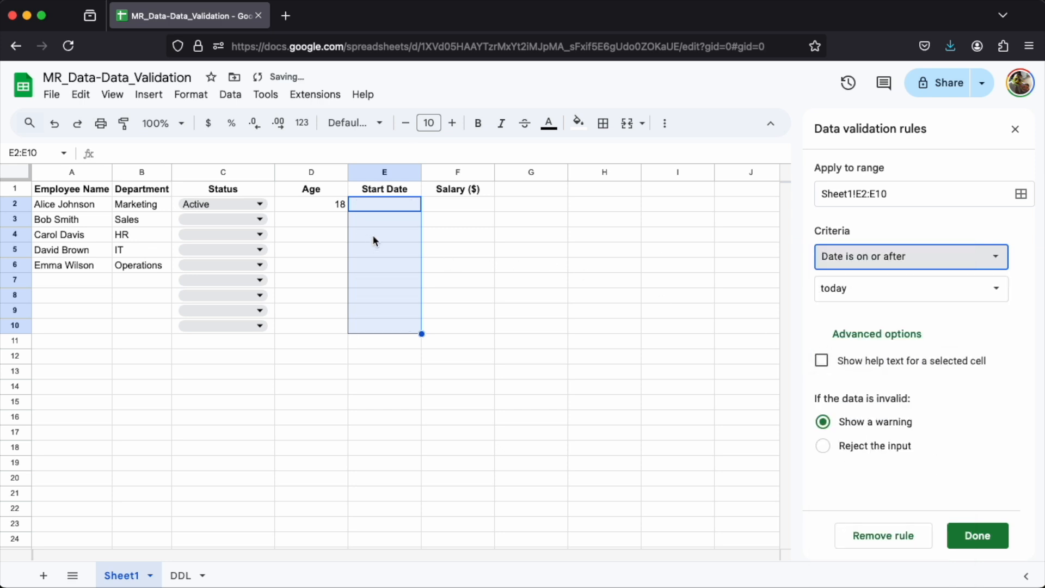
Step: Enter 1/1/2020 in Start Date cell E2 and reselect the cell
left_click(391, 210)
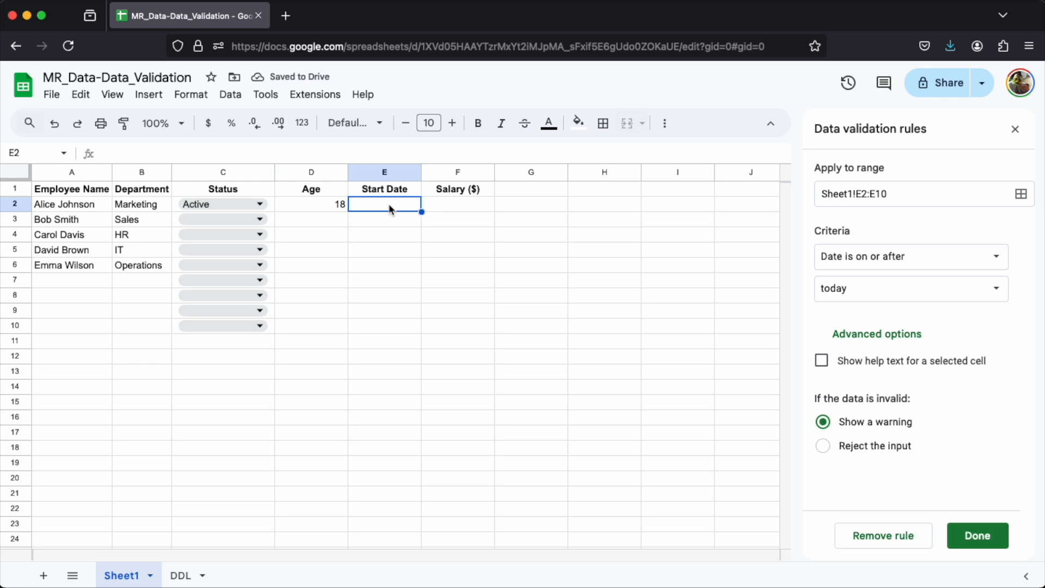
type("1/1/")
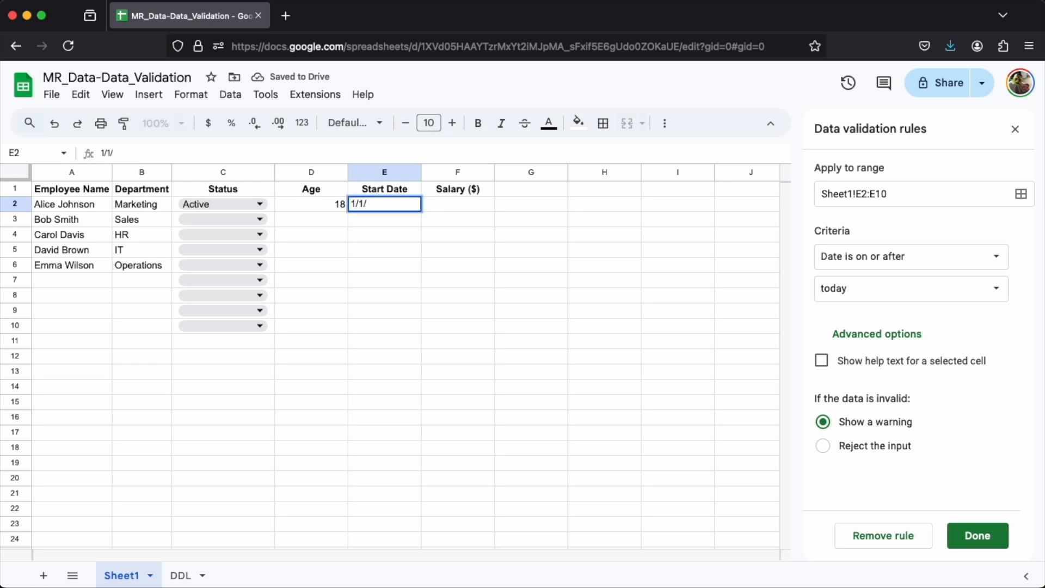
type("2020")
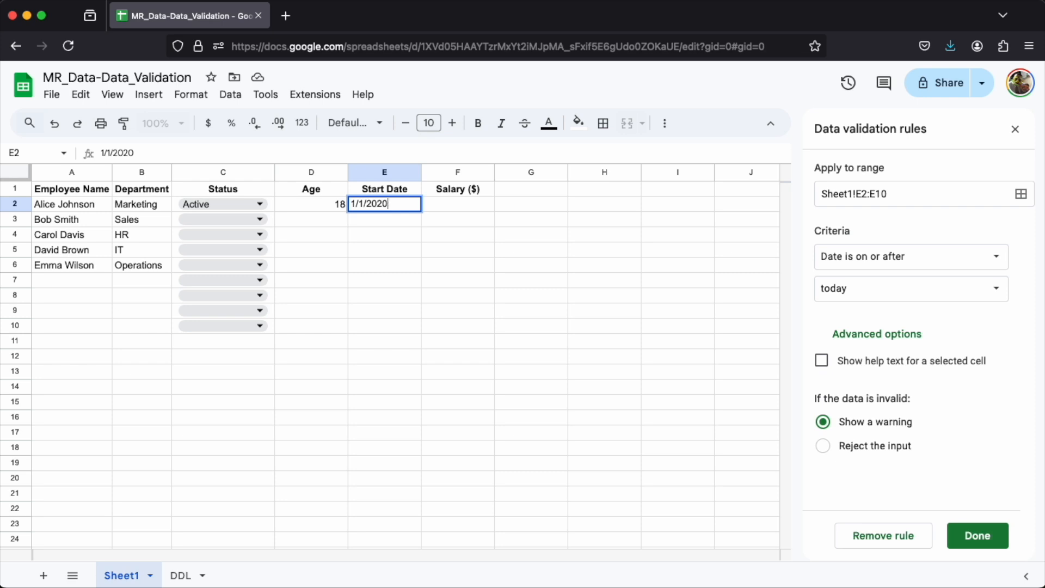
key("Return")
key("Up")
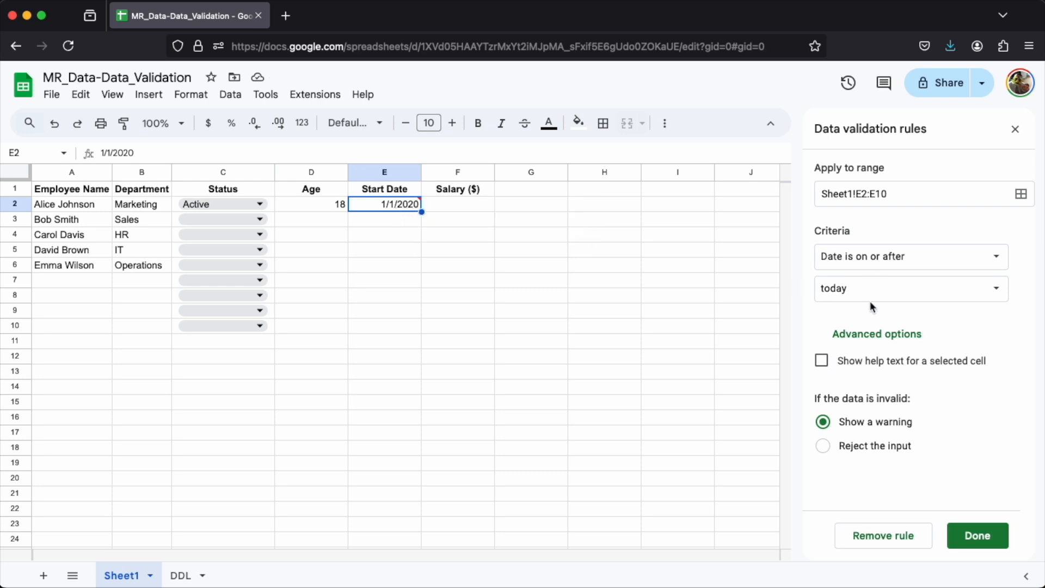
Step: Set the Start Date rule's comparison to the exact date 1/1/2020
left_click(907, 296)
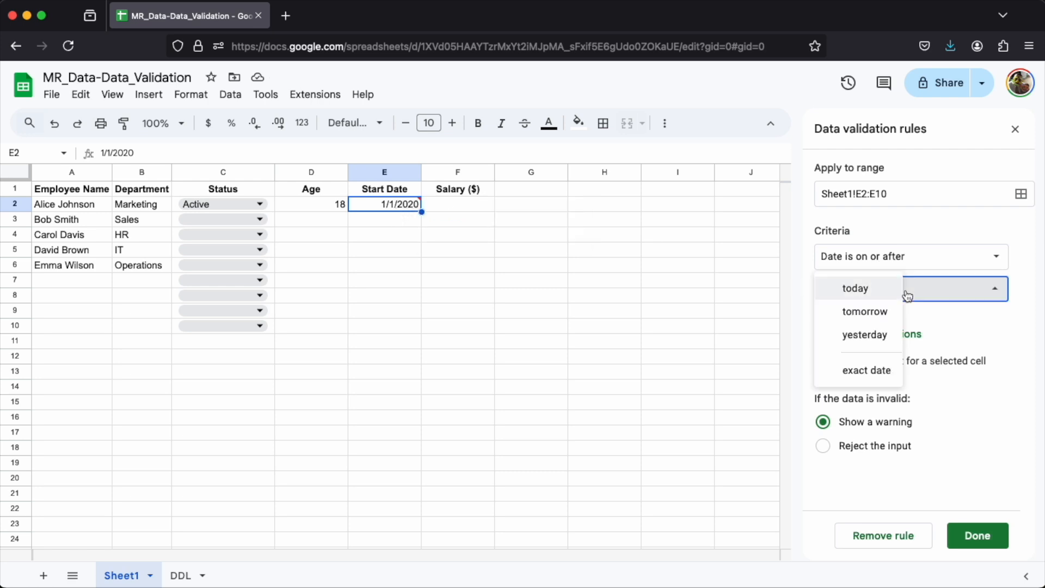
left_click(857, 367)
left_click(861, 326)
type("1/1/2020")
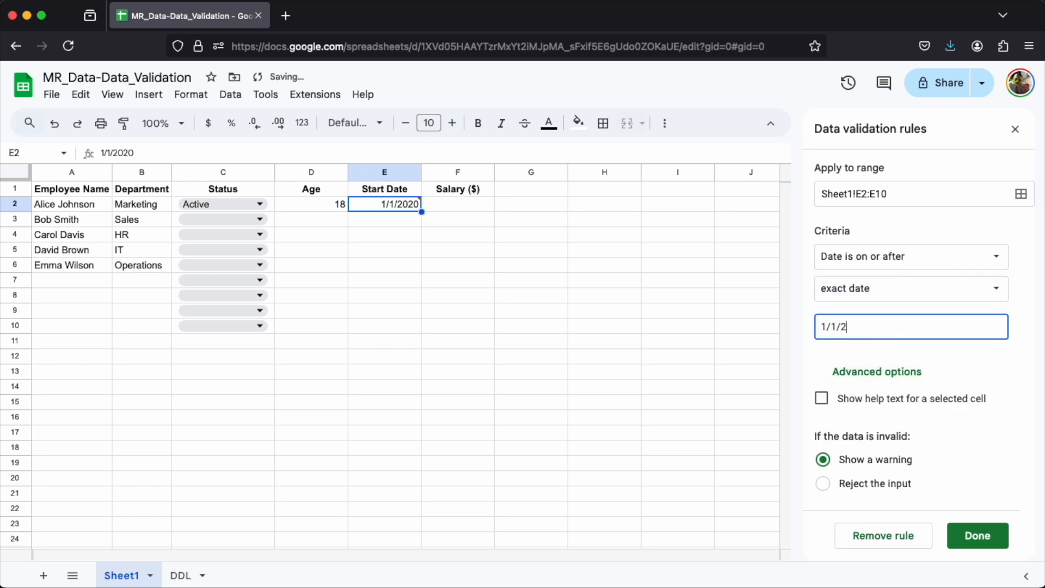
Step: Make the Start Date rule show its default help text for a selected cell and reject invalid input
left_click(822, 400)
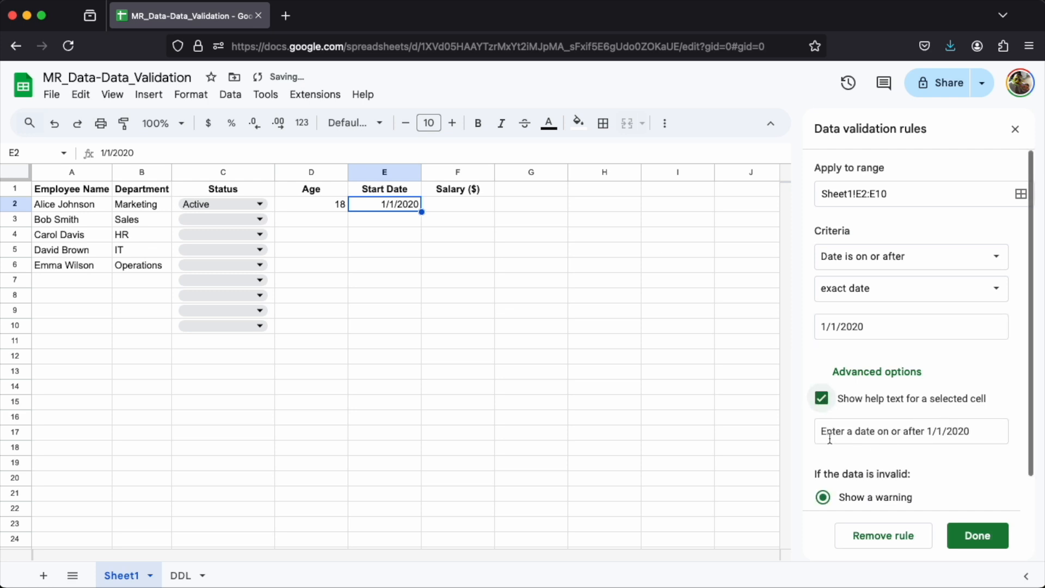
scroll(827, 436, "down", 2)
left_click(824, 488)
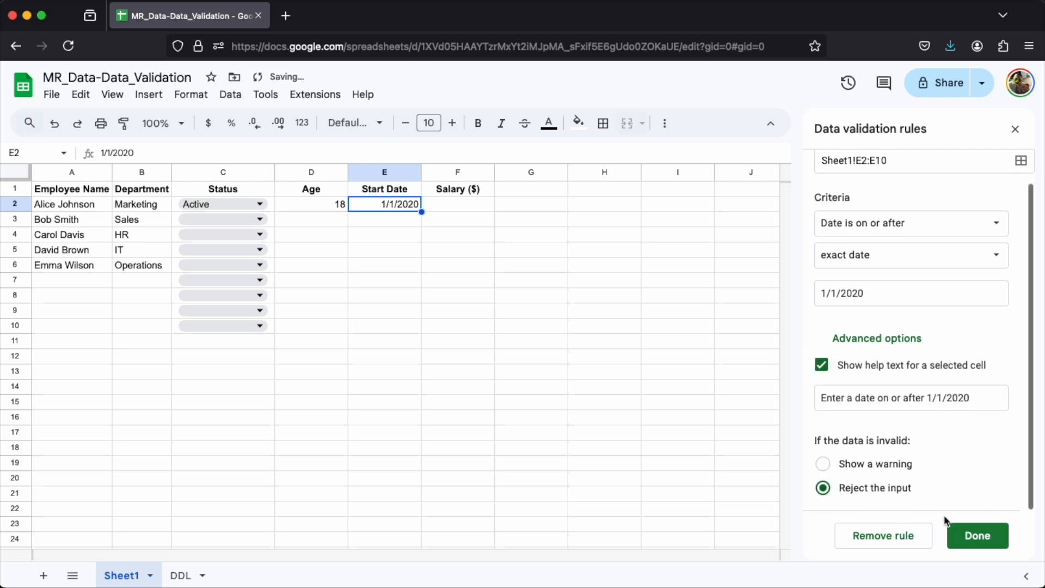
Step: Save the Start Date validation rule and return to the Start Date column in the sheet
left_click(987, 542)
left_click(399, 223)
left_click(394, 194)
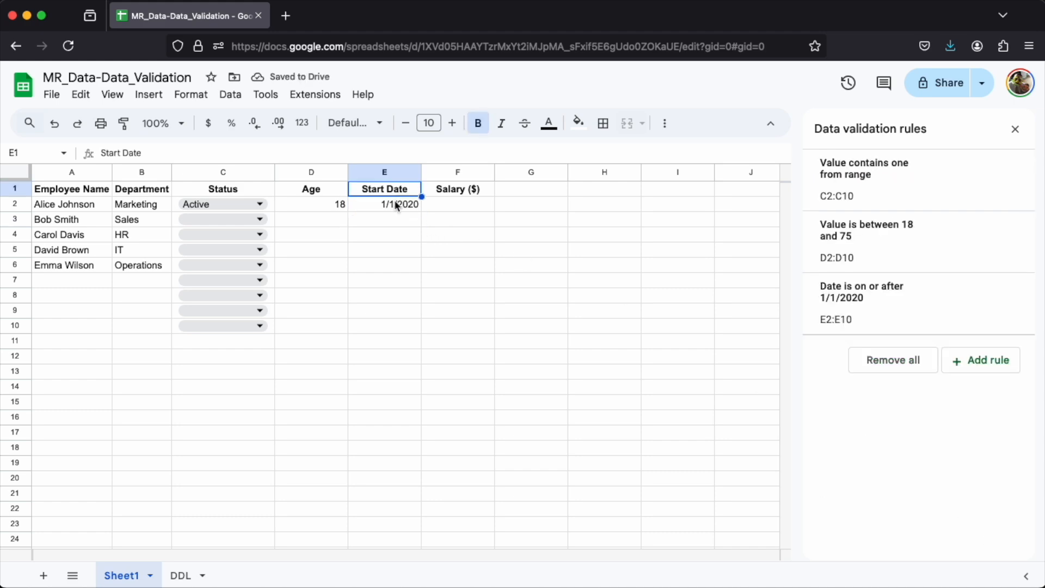
Step: Test the Start Date rule by trying to change cell E2 to 1/1/2019, and dismiss the resulting dialog
left_click(395, 201)
key("Return")
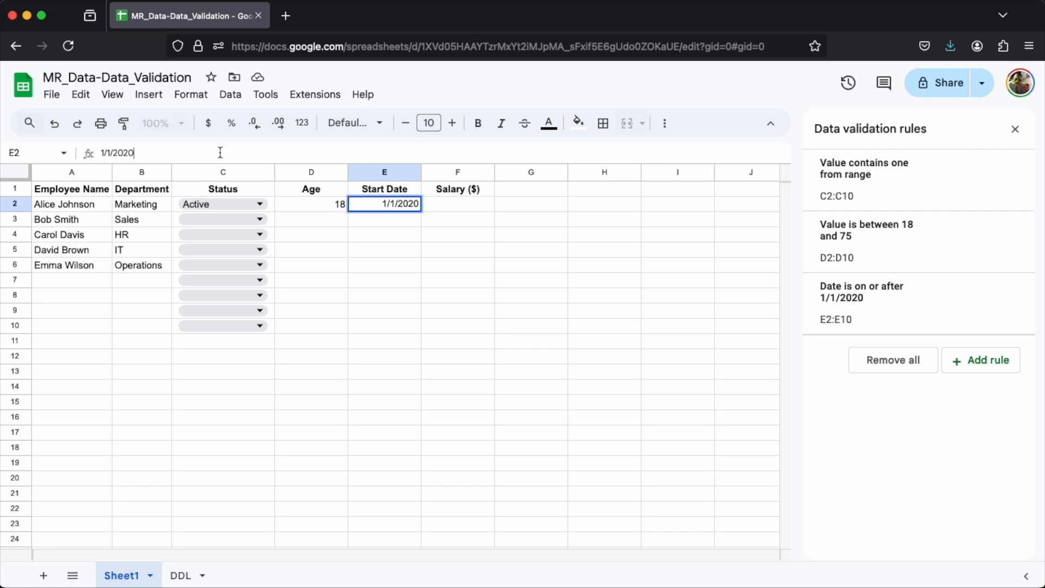
key("BackSpace")
key("BackSpace")
type("19")
key("Return")
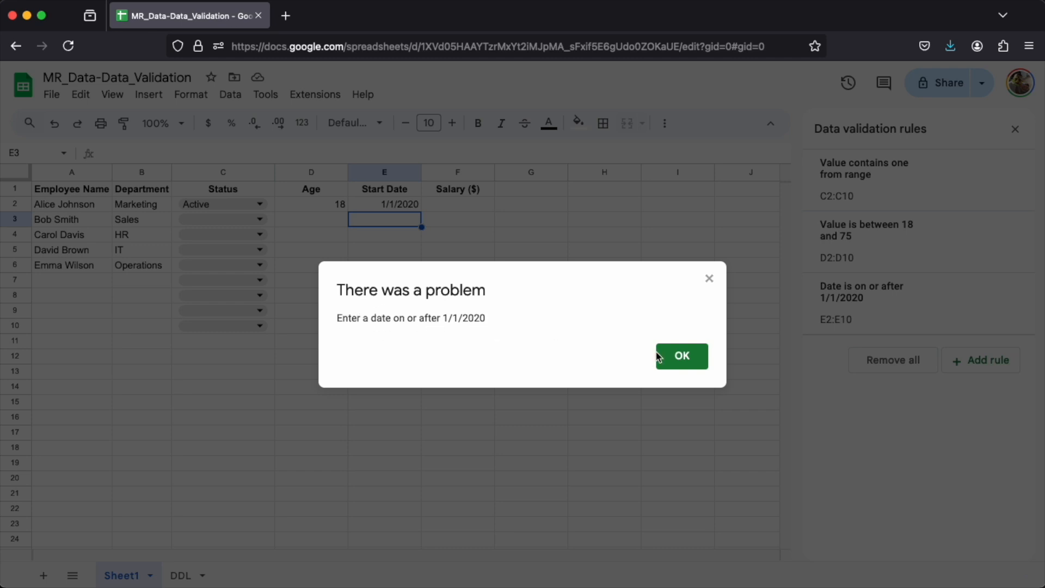
left_click(681, 356)
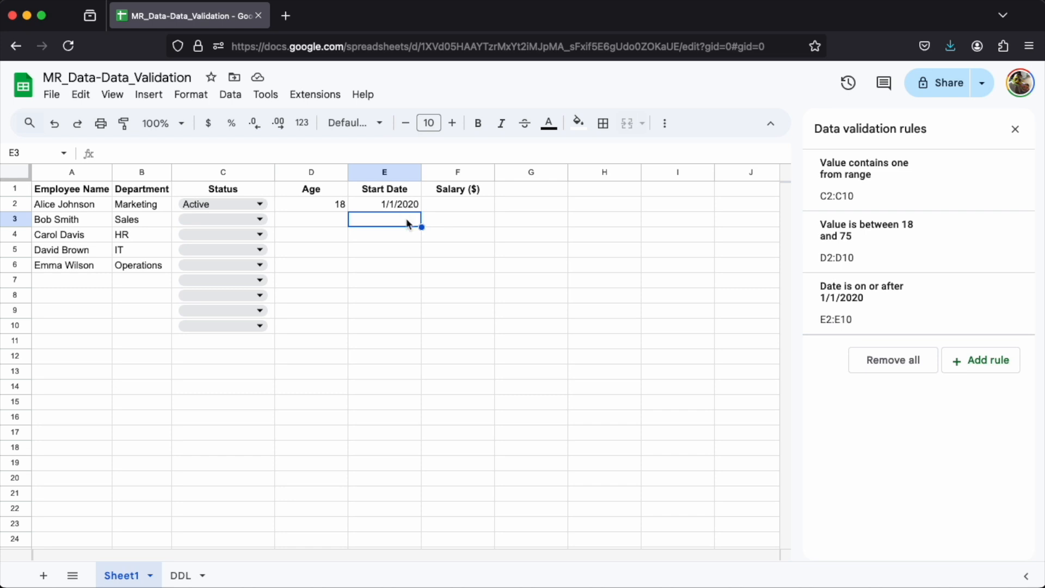
Step: Test the Start Date rule in cell E3 by trying to enter 8/10/1998, and dismiss the resulting dialog
type("8/")
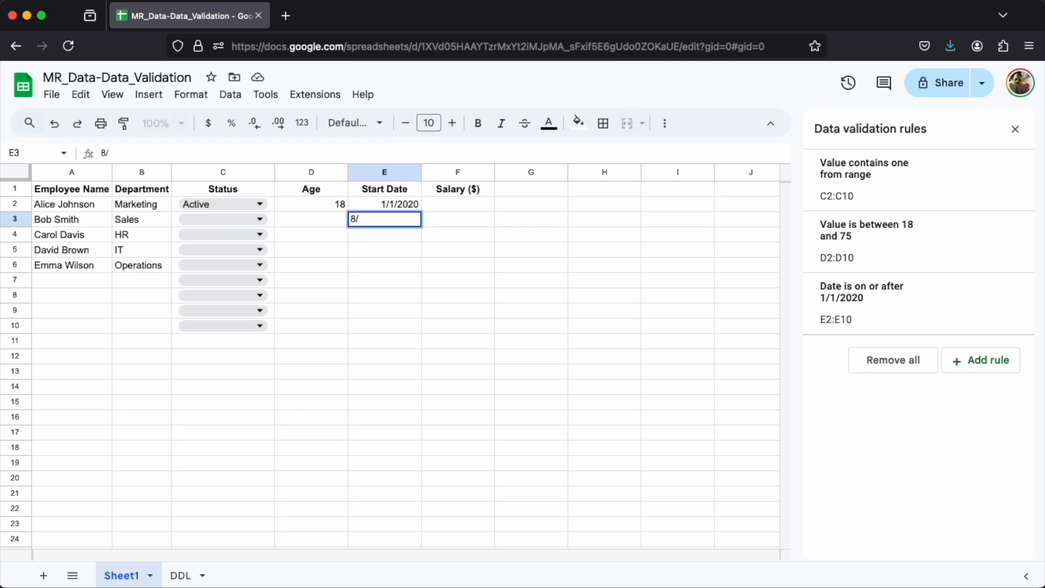
type("10/")
type("19")
type("98")
key("Return")
left_click(683, 355)
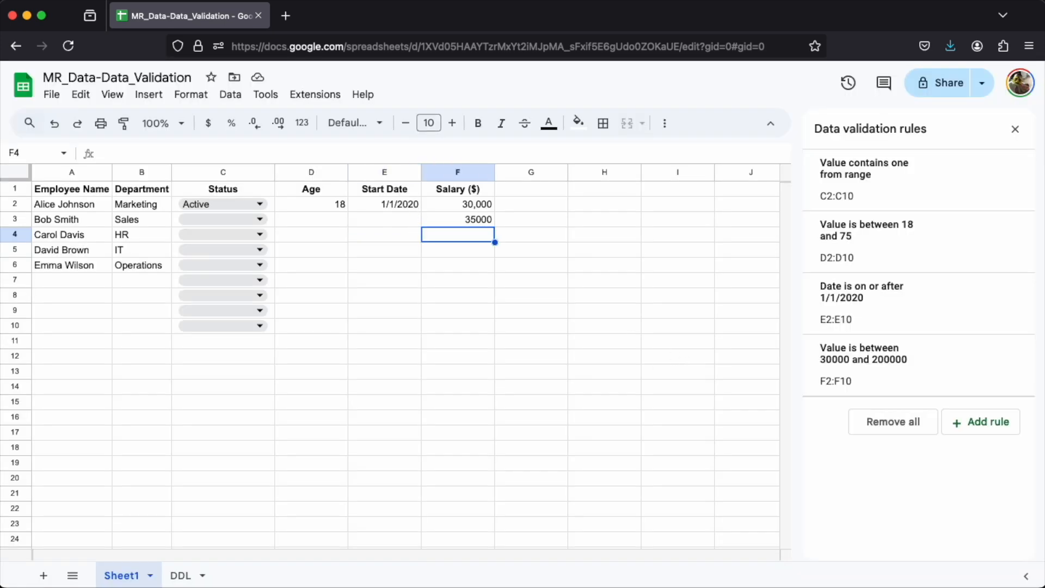